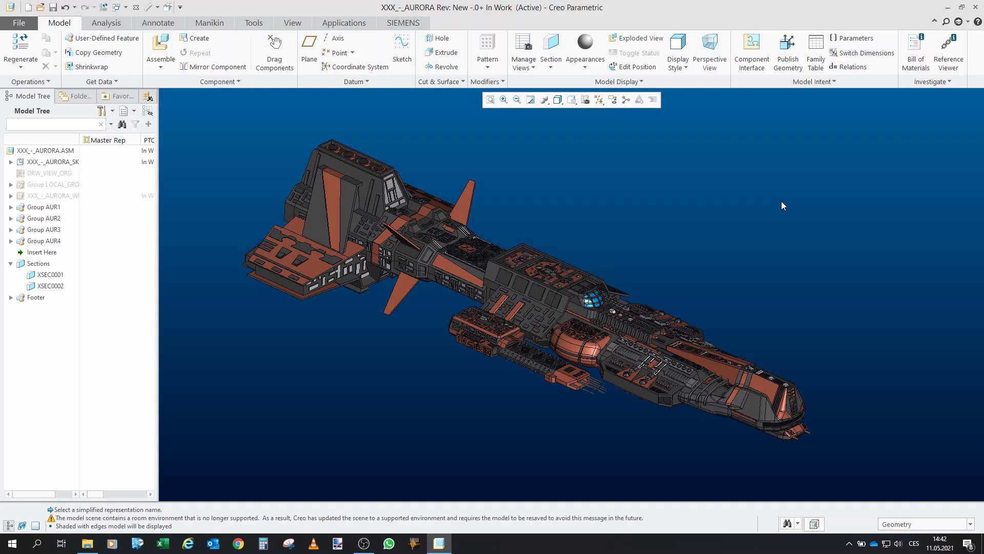
Step: Highlight Group AUR2 in the ship assembly and examine where it sits on the hull
{"action": "mouse_move", "coordinate": [449, 355]}
{"action": "left_mouse_down"}
{"action": "mouse_move", "coordinate": [387, 329]}
{"action": "mouse_move", "coordinate": [417, 366]}
{"action": "mouse_move", "coordinate": [432, 295]}
{"action": "mouse_move", "coordinate": [437, 331]}
{"action": "left_mouse_up"}
{"action": "scroll", "coordinate": [414, 379], "scroll_direction": "down", "scroll_amount": 2}
{"action": "scroll", "coordinate": [438, 338], "scroll_direction": "down", "scroll_amount": 2}
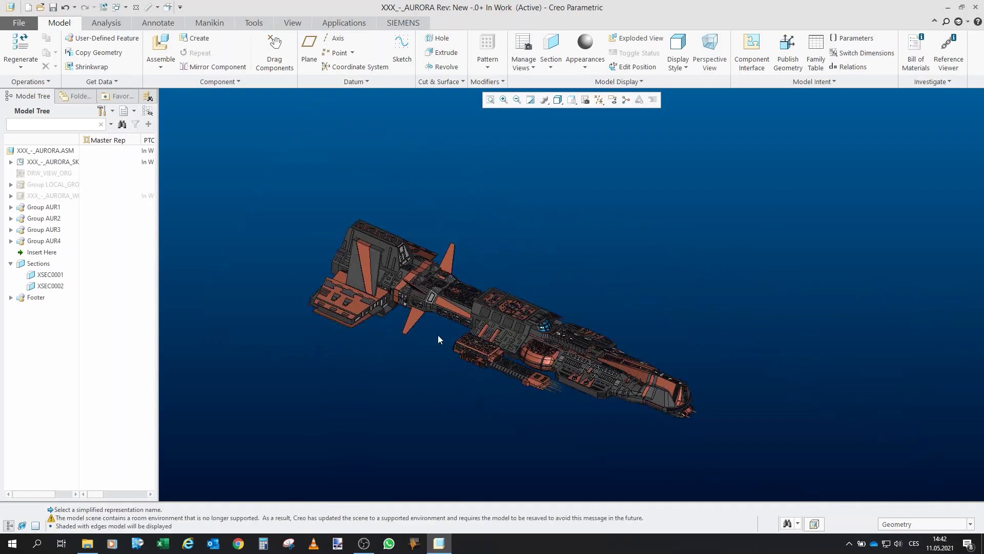
{"action": "scroll", "coordinate": [455, 369], "scroll_direction": "up", "scroll_amount": 4}
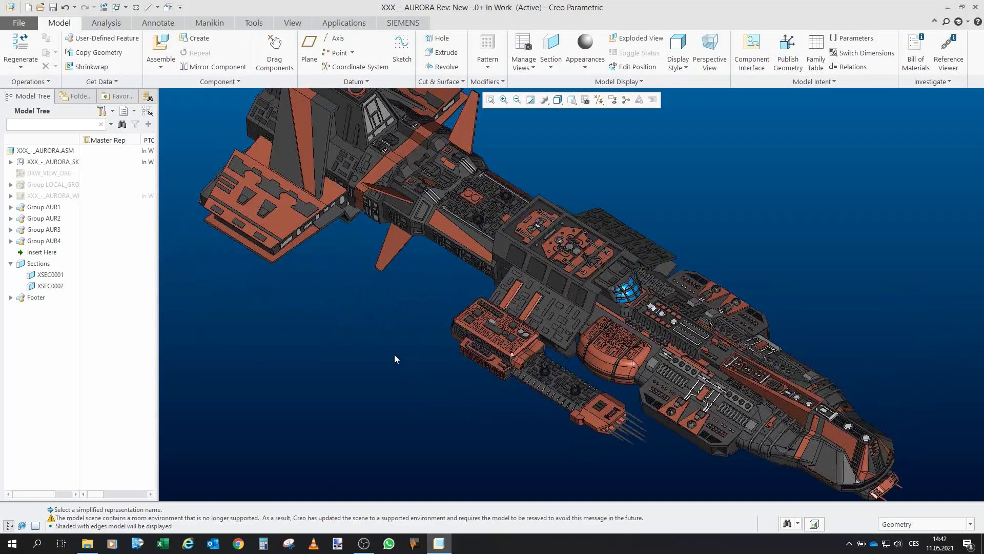
{"action": "left_click", "coordinate": [55, 219]}
{"action": "left_click_drag", "start_coordinate": [491, 385], "coordinate": [496, 238]}
{"action": "left_click_drag", "start_coordinate": [510, 386], "coordinate": [457, 380]}
{"action": "scroll", "coordinate": [457, 380], "scroll_direction": "down", "scroll_amount": 3}
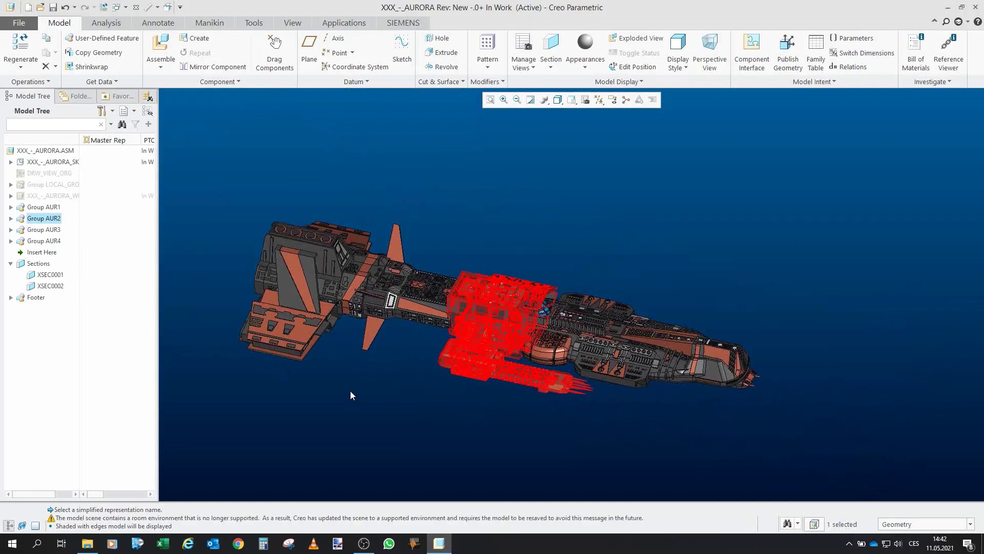
{"action": "scroll", "coordinate": [351, 391], "scroll_direction": "up", "scroll_amount": 3}
{"action": "scroll", "coordinate": [456, 385], "scroll_direction": "down", "scroll_amount": 3}
{"action": "left_click", "coordinate": [456, 385]}
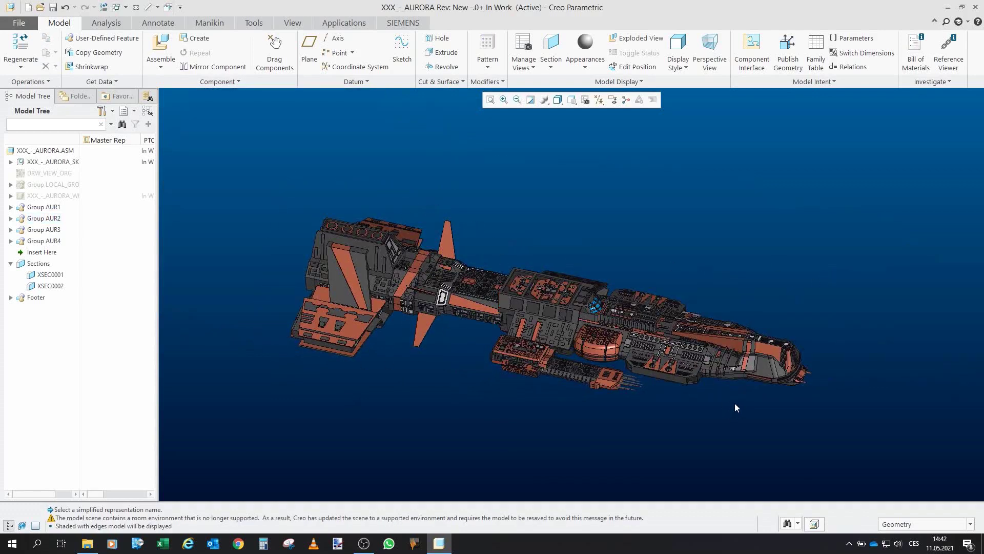
Step: Hide groups AUR3, AUR4 and AUR1 so that Group AUR2 is isolated
{"action": "scroll", "coordinate": [610, 291], "scroll_direction": "up", "scroll_amount": 2}
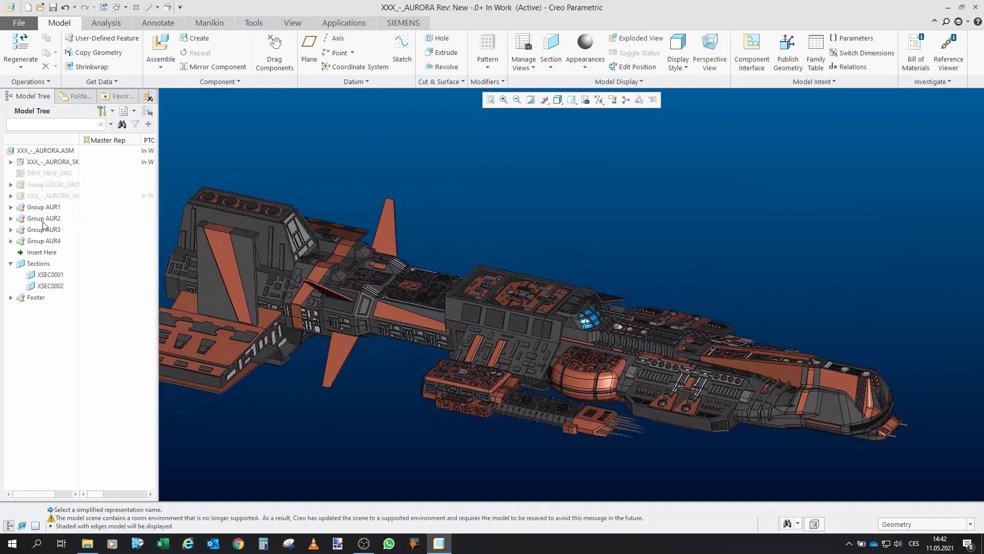
{"action": "left_click", "coordinate": [44, 230]}
{"action": "left_click", "coordinate": [44, 241], "text": "ctrl"}
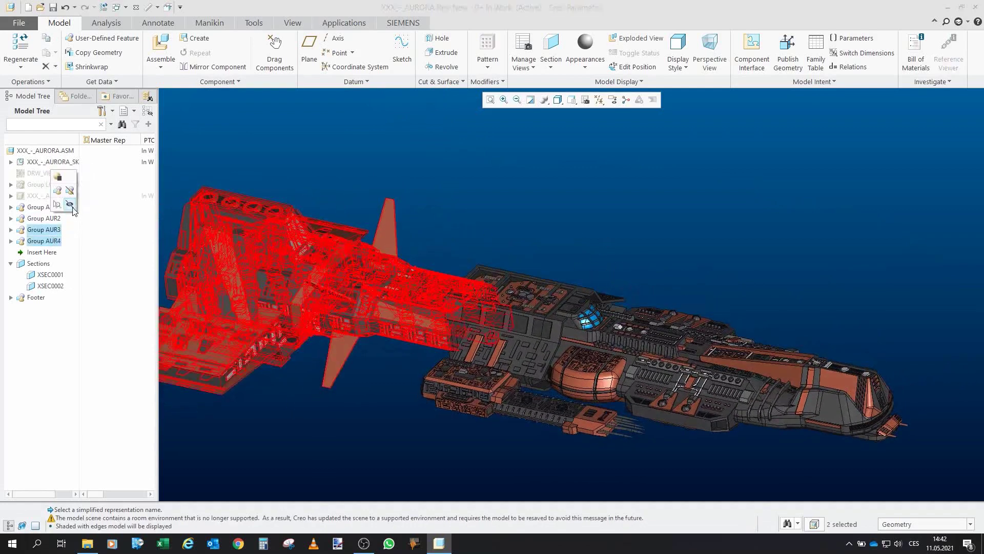
{"action": "left_click", "coordinate": [70, 204]}
{"action": "left_click", "coordinate": [44, 207]}
{"action": "left_click", "coordinate": [69, 178]}
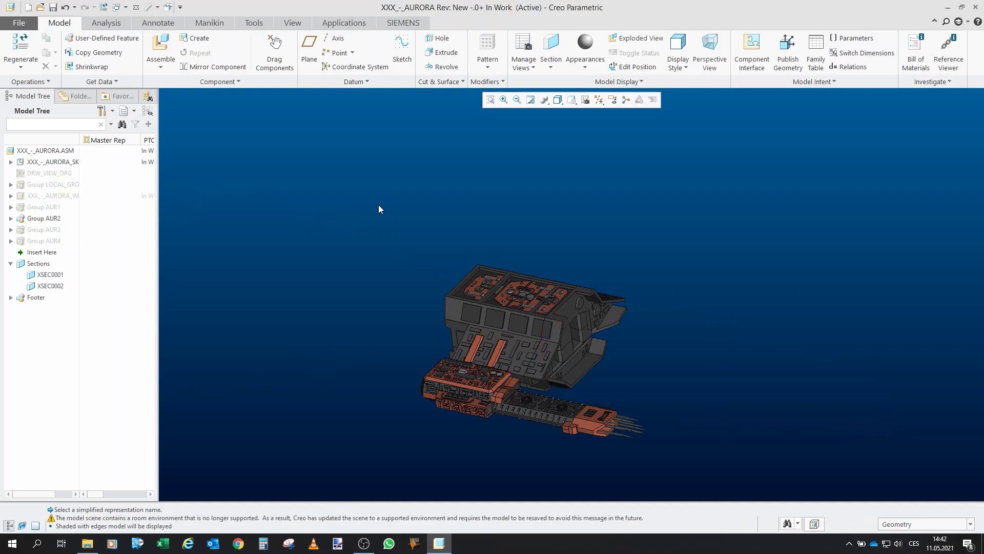
Step: Examine the isolated Group AUR2 hull section and its side gun module from several angles
{"action": "mouse_move", "coordinate": [379, 209]}
{"action": "left_mouse_down"}
{"action": "mouse_move", "coordinate": [447, 285]}
{"action": "mouse_move", "coordinate": [493, 281]}
{"action": "mouse_move", "coordinate": [438, 255]}
{"action": "mouse_move", "coordinate": [489, 305]}
{"action": "mouse_move", "coordinate": [369, 359]}
{"action": "mouse_move", "coordinate": [348, 321]}
{"action": "mouse_move", "coordinate": [317, 328]}
{"action": "mouse_move", "coordinate": [382, 327]}
{"action": "mouse_move", "coordinate": [508, 351]}
{"action": "mouse_move", "coordinate": [547, 376]}
{"action": "mouse_move", "coordinate": [600, 335]}
{"action": "mouse_move", "coordinate": [611, 339]}
{"action": "left_mouse_up"}
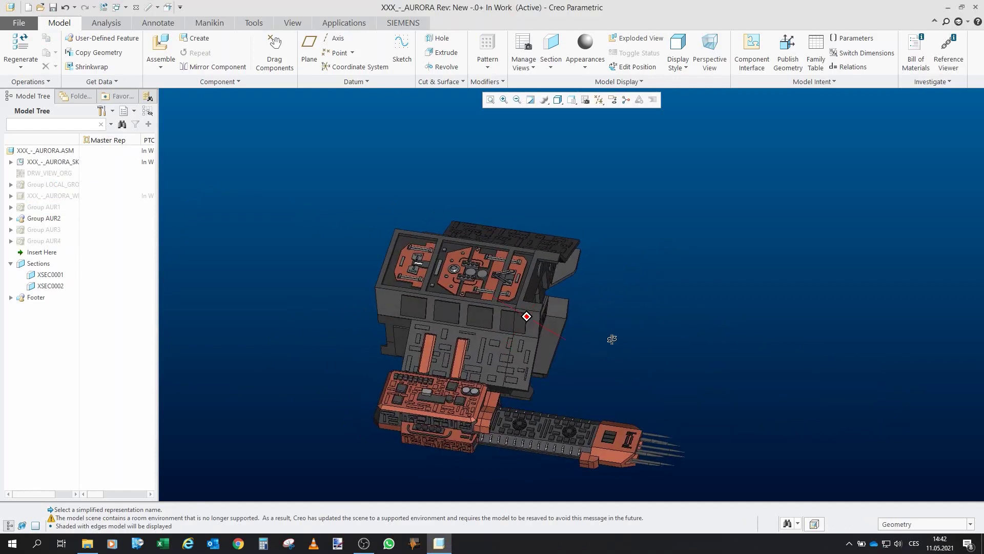
{"action": "scroll", "coordinate": [641, 307], "scroll_direction": "down", "scroll_amount": 2}
{"action": "left_click_drag", "start_coordinate": [641, 307], "coordinate": [561, 286]}
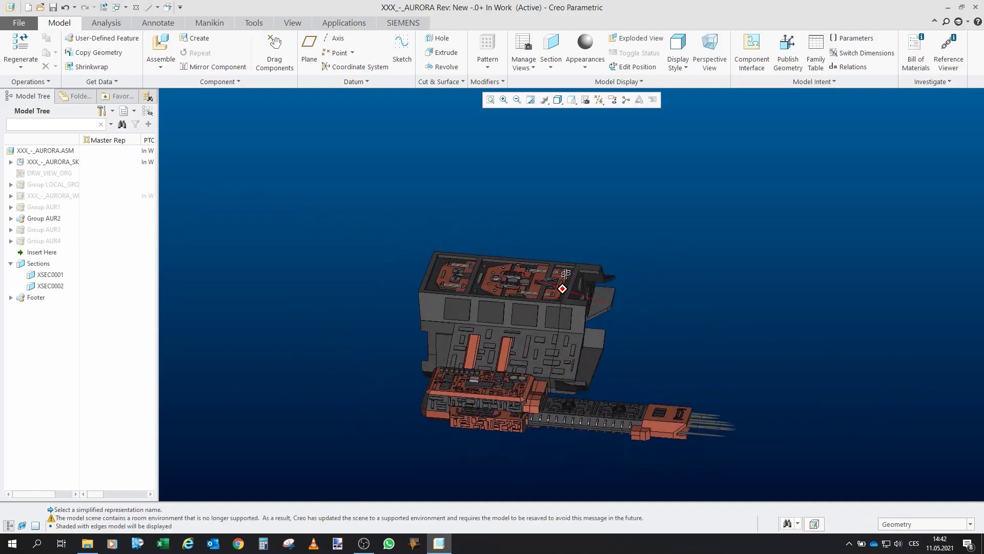
{"action": "scroll", "coordinate": [481, 322], "scroll_direction": "down", "scroll_amount": 3}
{"action": "scroll", "coordinate": [481, 322], "scroll_direction": "up", "scroll_amount": 3}
{"action": "left_click_drag", "start_coordinate": [480, 321], "coordinate": [530, 263]}
{"action": "scroll", "coordinate": [478, 287], "scroll_direction": "up", "scroll_amount": 2}
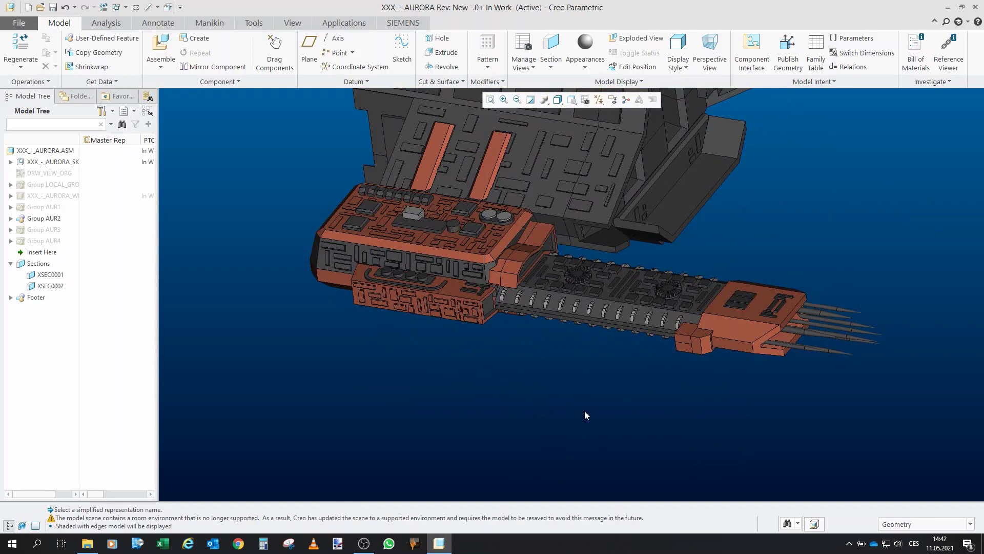
{"action": "mouse_move", "coordinate": [513, 246]}
{"action": "left_mouse_down"}
{"action": "mouse_move", "coordinate": [533, 203]}
{"action": "mouse_move", "coordinate": [556, 200]}
{"action": "mouse_move", "coordinate": [549, 245]}
{"action": "mouse_move", "coordinate": [458, 291]}
{"action": "mouse_move", "coordinate": [486, 246]}
{"action": "mouse_move", "coordinate": [535, 218]}
{"action": "mouse_move", "coordinate": [374, 228]}
{"action": "left_mouse_up"}
{"action": "scroll", "coordinate": [545, 242], "scroll_direction": "up", "scroll_amount": 4}
{"action": "scroll", "coordinate": [544, 251], "scroll_direction": "down", "scroll_amount": 2}
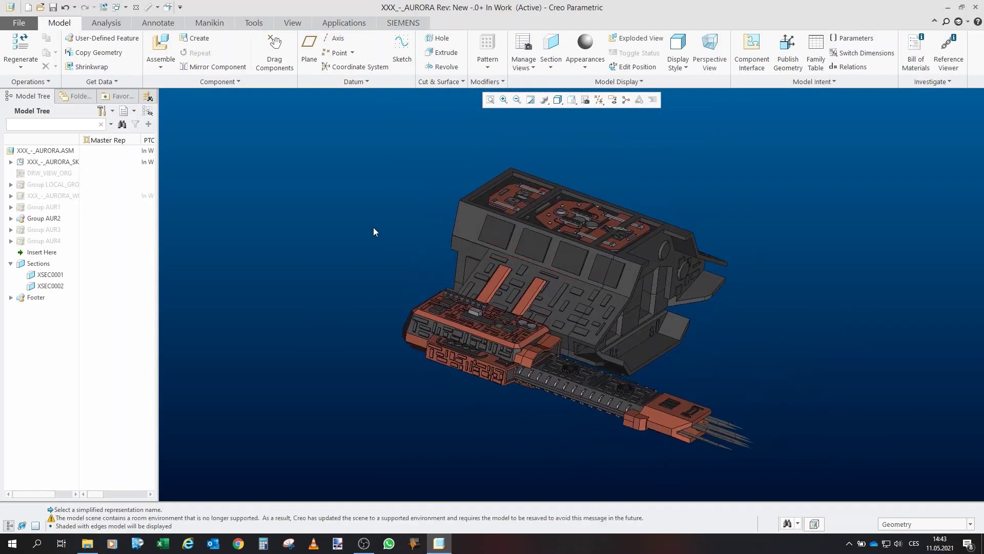
Step: Expand Group AUR2, roll the insertion point back to just after the XXX_-_AUR_2 part, and inspect that part
{"action": "left_click", "coordinate": [10, 219]}
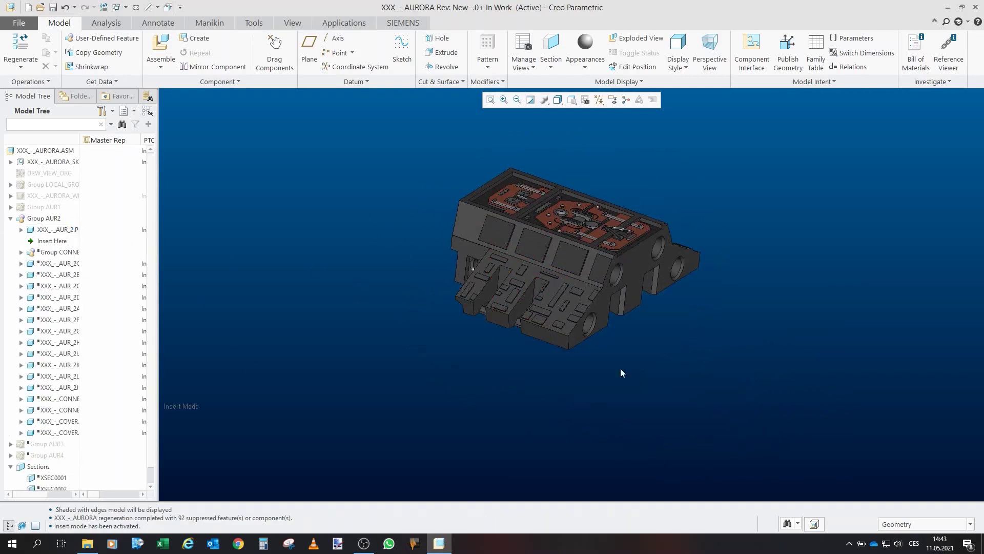
{"action": "left_click_drag", "start_coordinate": [620, 368], "coordinate": [614, 189]}
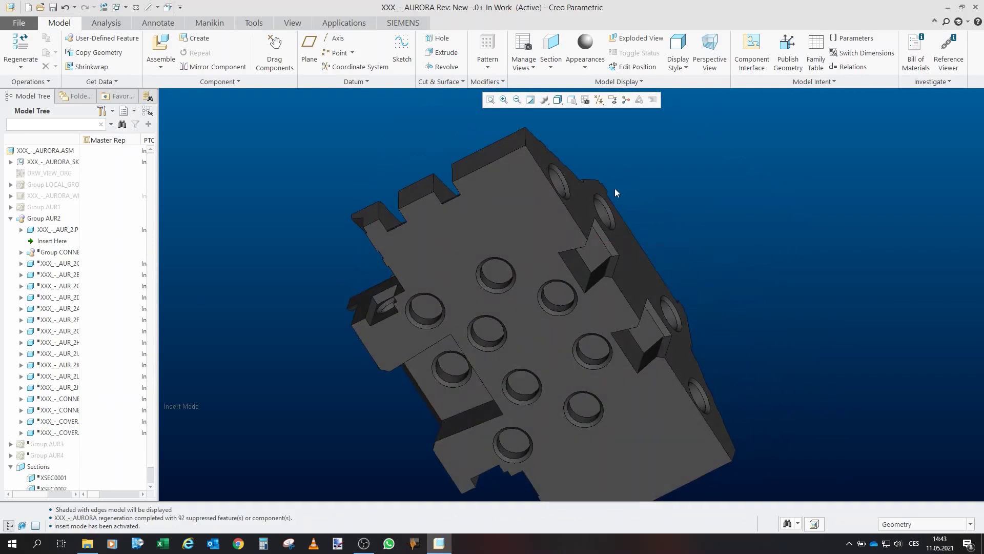
{"action": "scroll", "coordinate": [569, 323], "scroll_direction": "up", "scroll_amount": 2}
{"action": "left_click_drag", "start_coordinate": [569, 323], "coordinate": [517, 363]}
{"action": "scroll", "coordinate": [568, 322], "scroll_direction": "down", "scroll_amount": 3}
{"action": "scroll", "coordinate": [571, 310], "scroll_direction": "up", "scroll_amount": 3}
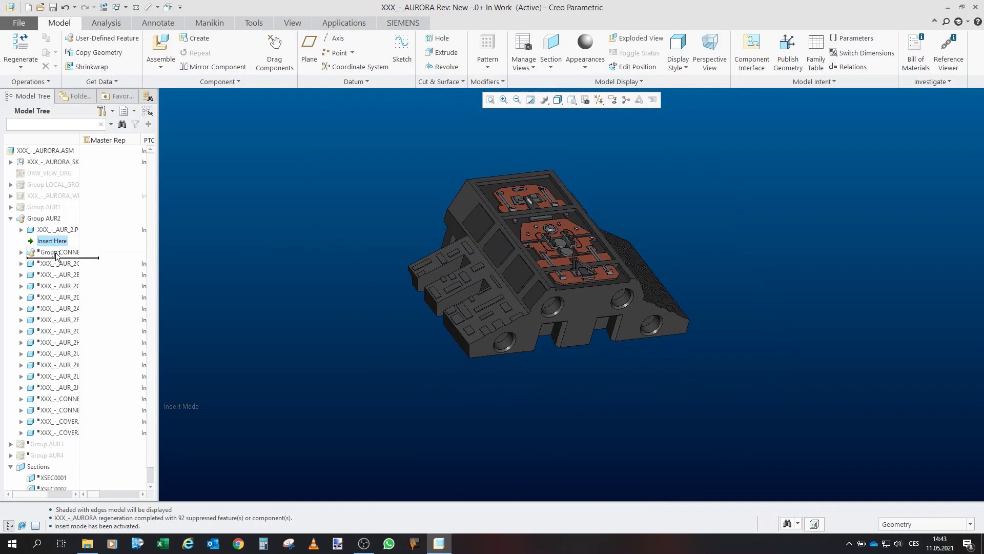
Step: Advance the insertion point past the connector group and the XXX_-_AUR_2C part, and inspect the restored geometry
{"action": "left_click_drag", "start_coordinate": [348, 308], "coordinate": [324, 305]}
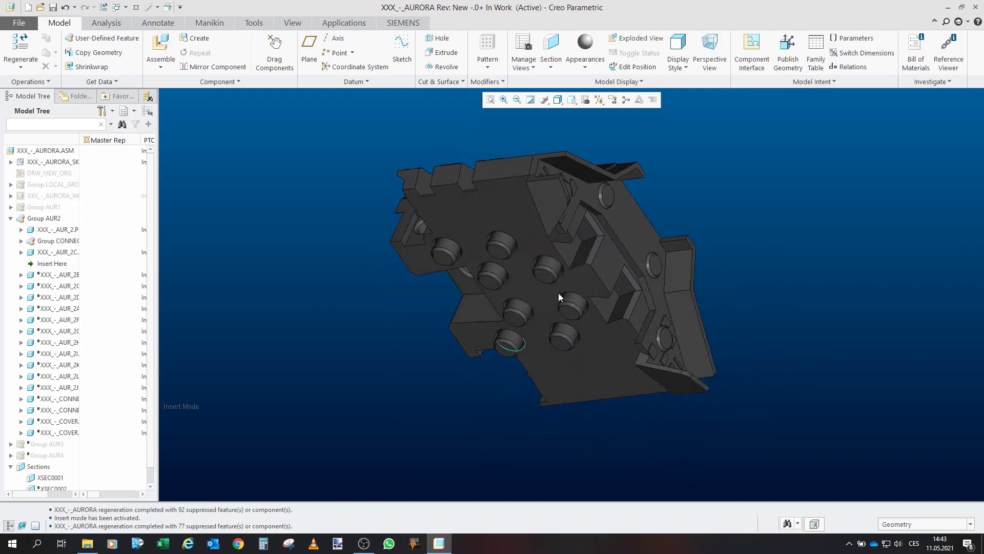
{"action": "left_click_drag", "start_coordinate": [559, 294], "coordinate": [603, 202]}
{"action": "scroll", "coordinate": [603, 203], "scroll_direction": "down", "scroll_amount": 5}
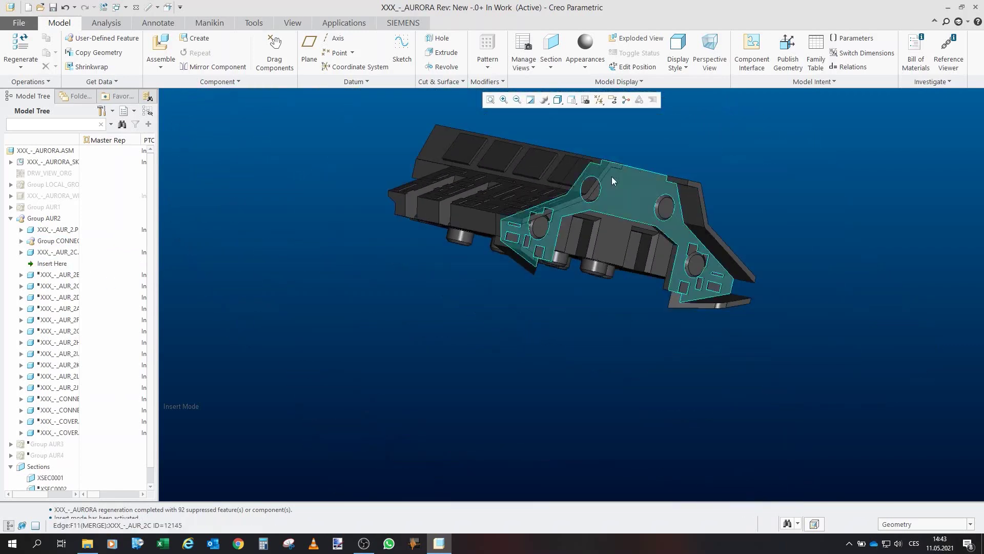
{"action": "left_click_drag", "start_coordinate": [698, 268], "coordinate": [679, 222]}
{"action": "scroll", "coordinate": [679, 222], "scroll_direction": "up", "scroll_amount": 4}
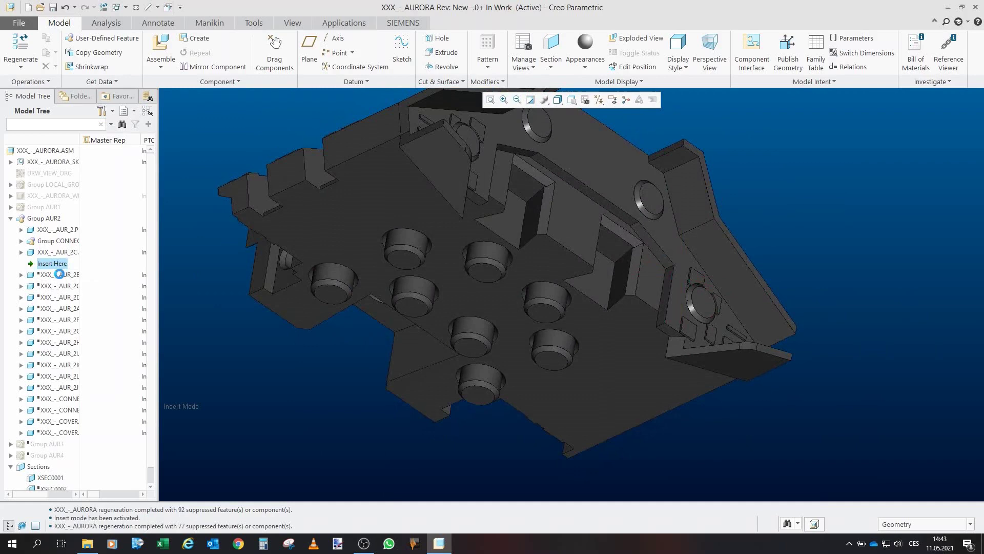
Step: Advance the insertion point past the XXX_-_AUR_2B and XXX_-_AUR_2C2 parts, inspecting the hull from below and the side
{"action": "left_click_drag", "start_coordinate": [486, 304], "coordinate": [465, 306]}
{"action": "scroll", "coordinate": [300, 338], "scroll_direction": "down", "scroll_amount": 3}
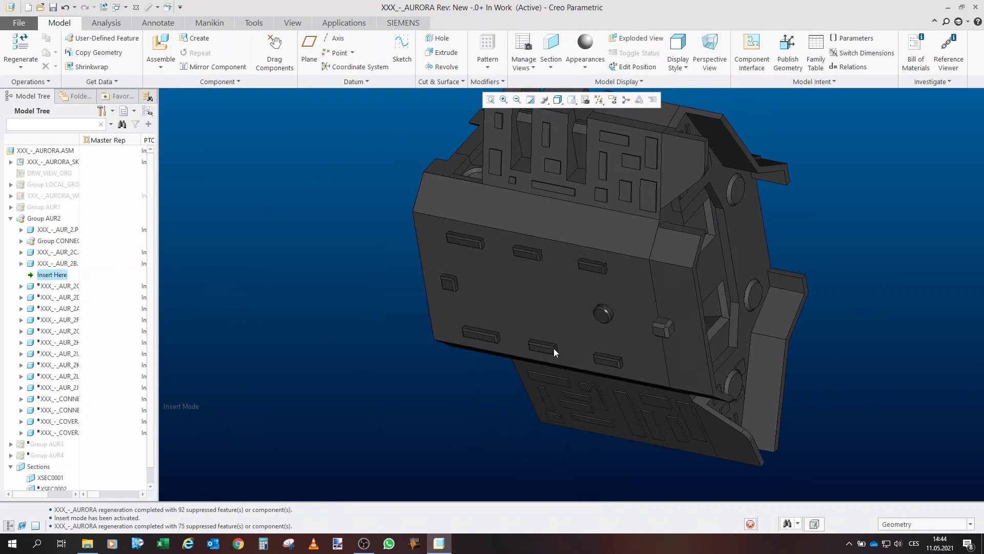
{"action": "left_click_drag", "start_coordinate": [638, 301], "coordinate": [663, 241]}
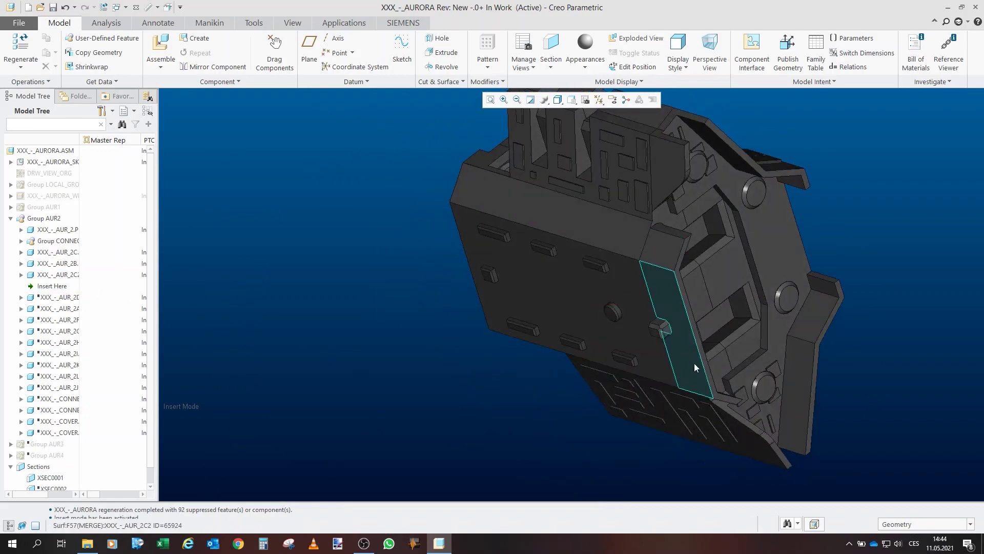
{"action": "left_click_drag", "start_coordinate": [694, 367], "coordinate": [694, 320]}
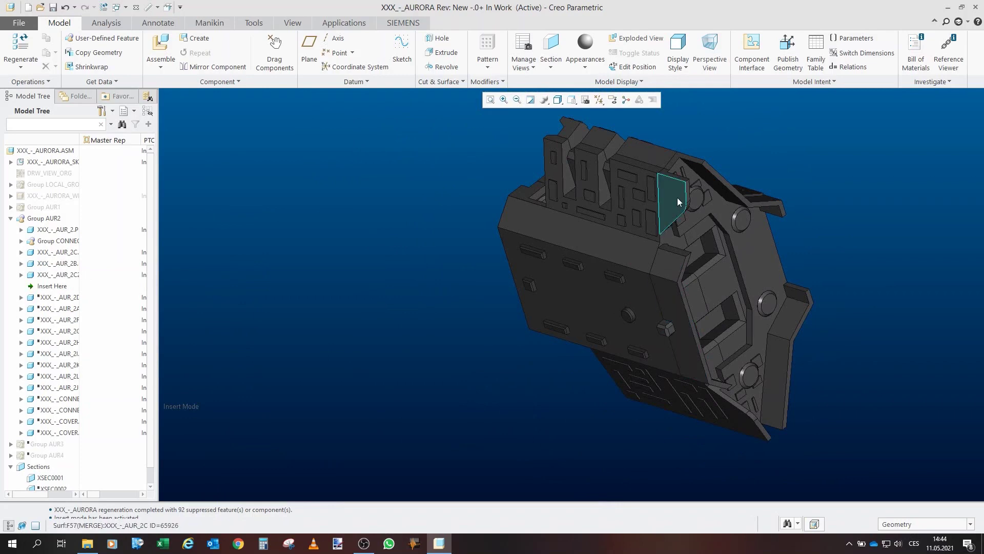
{"action": "scroll", "coordinate": [685, 321], "scroll_direction": "down", "scroll_amount": 6}
{"action": "scroll", "coordinate": [656, 344], "scroll_direction": "up", "scroll_amount": 6}
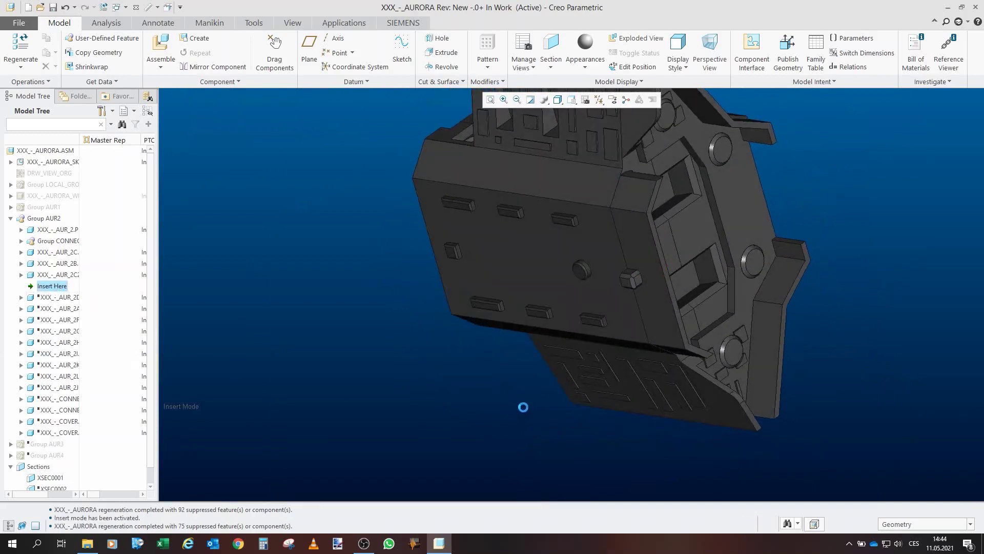
Step: Advance the insertion point past the XXX_-_AUR_2D part and inspect its orange detail panels
{"action": "scroll", "coordinate": [631, 282], "scroll_direction": "down", "scroll_amount": 6}
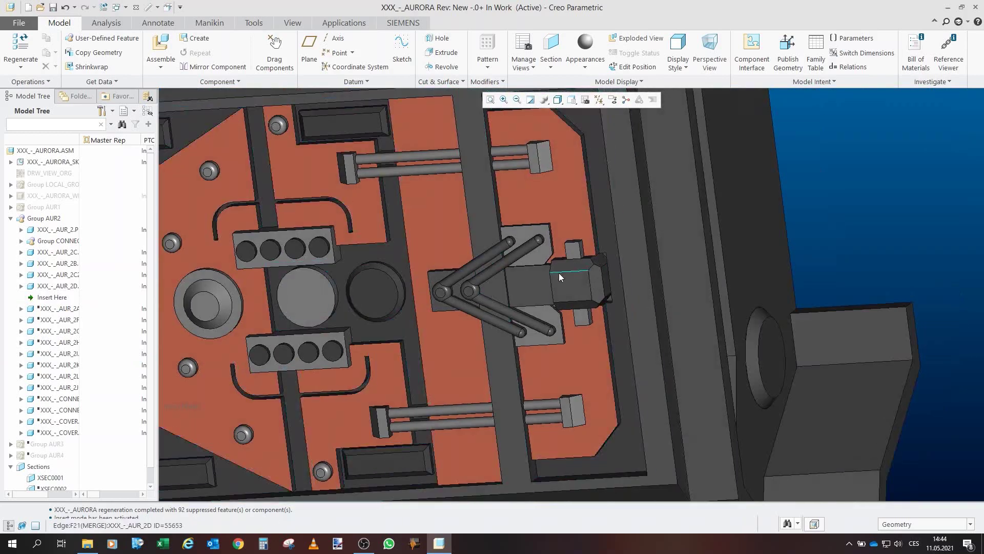
{"action": "scroll", "coordinate": [523, 287], "scroll_direction": "up", "scroll_amount": 5}
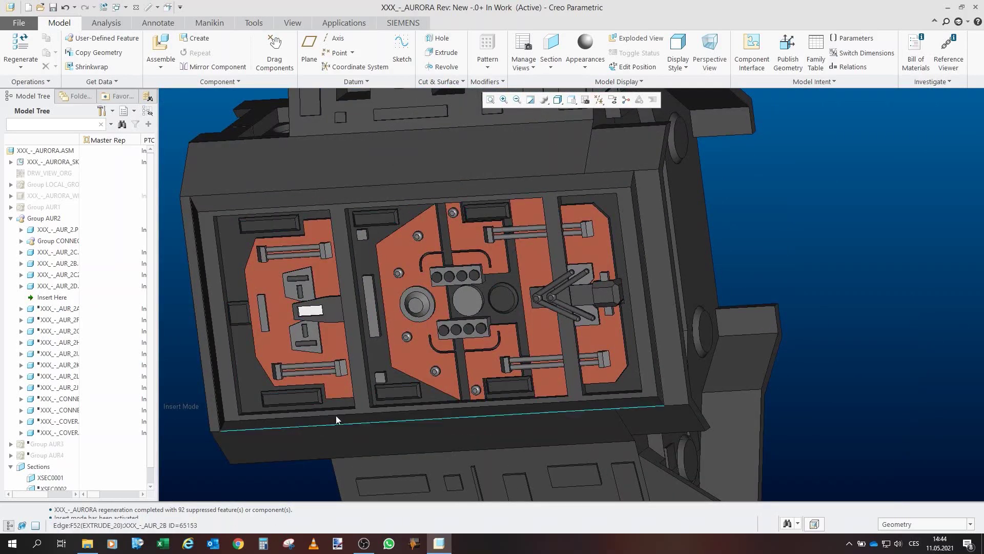
{"action": "scroll", "coordinate": [529, 391], "scroll_direction": "up", "scroll_amount": 5}
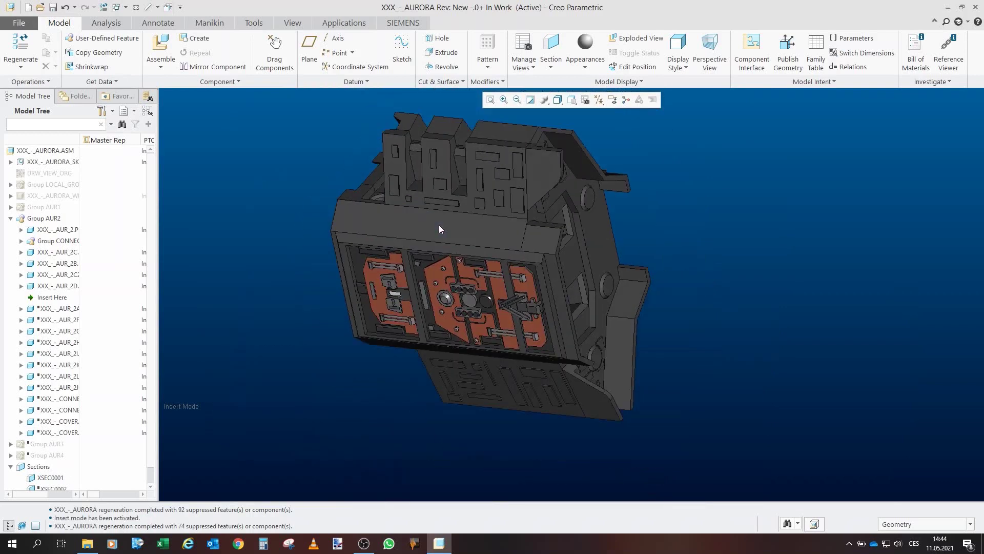
{"action": "scroll", "coordinate": [513, 281], "scroll_direction": "down", "scroll_amount": 5}
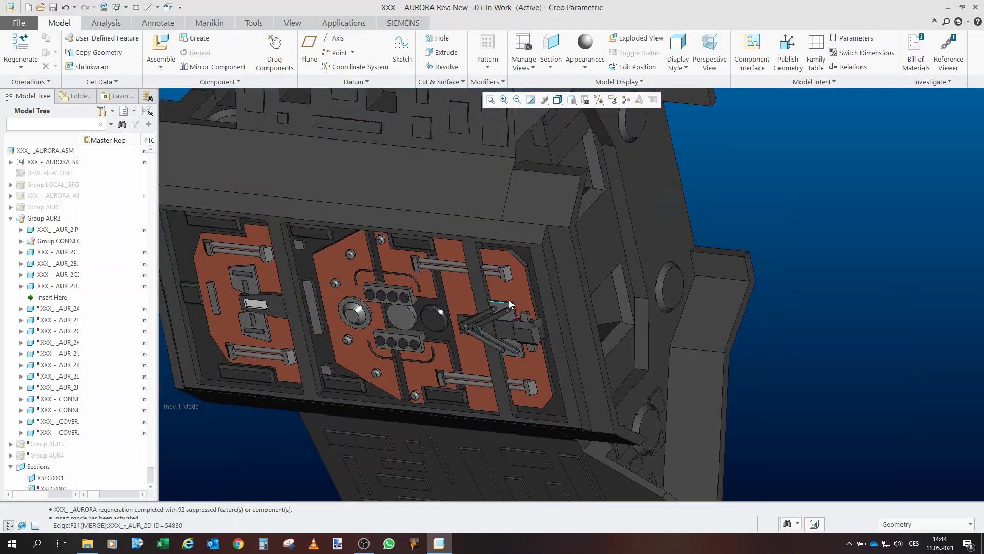
{"action": "scroll", "coordinate": [509, 299], "scroll_direction": "up", "scroll_amount": 3}
{"action": "left_click_drag", "start_coordinate": [509, 299], "coordinate": [460, 277]}
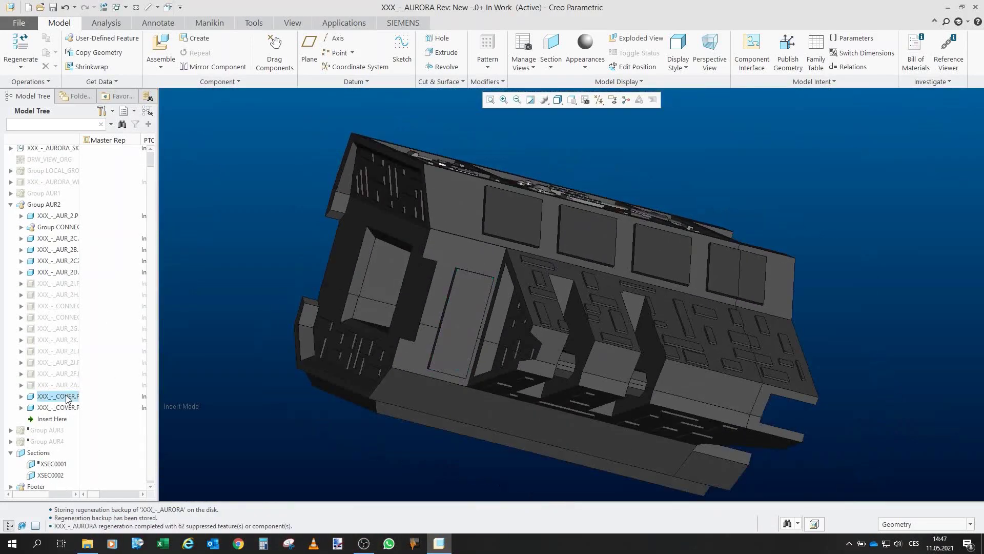
Step: Highlight the first cover part in Group AUR2 and examine its position on the hull
{"action": "left_click", "coordinate": [67, 399]}
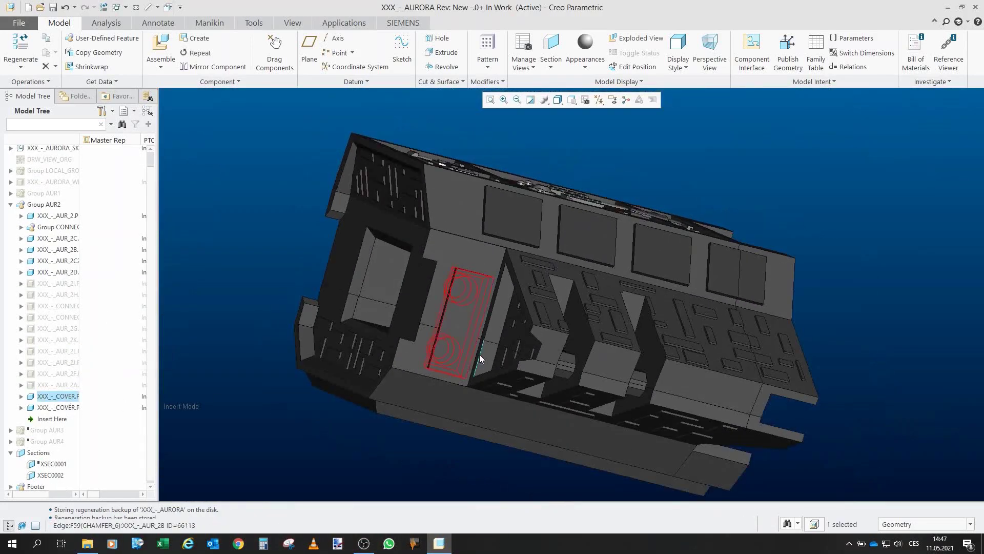
{"action": "left_click_drag", "start_coordinate": [478, 354], "coordinate": [488, 345]}
{"action": "scroll", "coordinate": [474, 303], "scroll_direction": "down", "scroll_amount": 3}
{"action": "scroll", "coordinate": [472, 301], "scroll_direction": "down", "scroll_amount": 5}
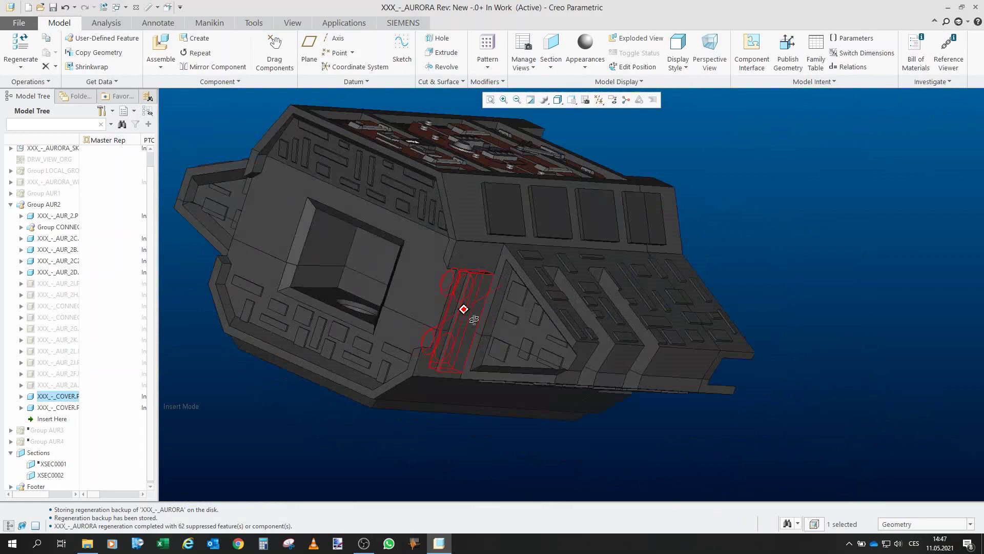
Step: Highlight the second cover part in Group AUR2, examine it on the opposite side of the hull, and clear the selection
{"action": "left_click", "coordinate": [55, 407]}
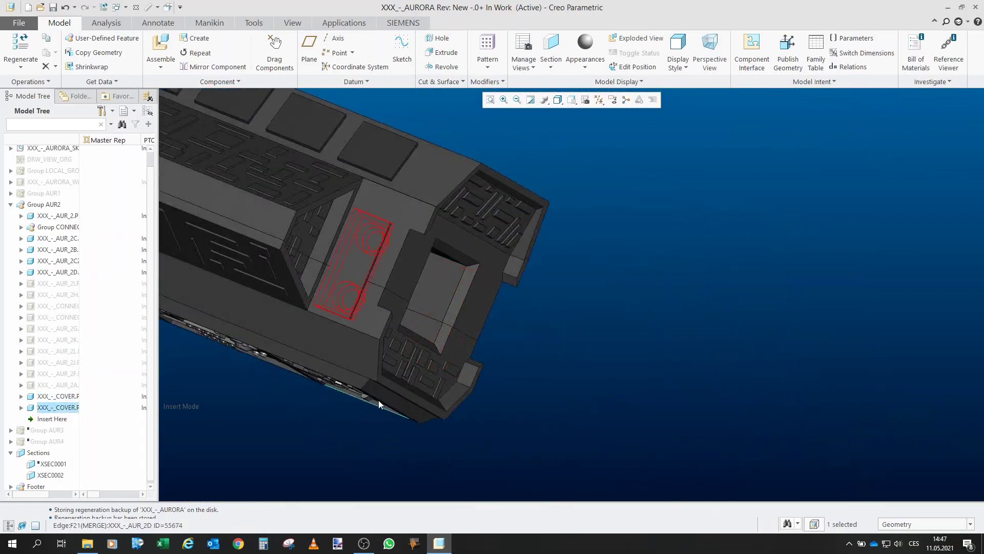
{"action": "scroll", "coordinate": [437, 247], "scroll_direction": "up", "scroll_amount": 3}
{"action": "scroll", "coordinate": [417, 241], "scroll_direction": "down", "scroll_amount": 3}
{"action": "left_click_drag", "start_coordinate": [418, 241], "coordinate": [443, 217]}
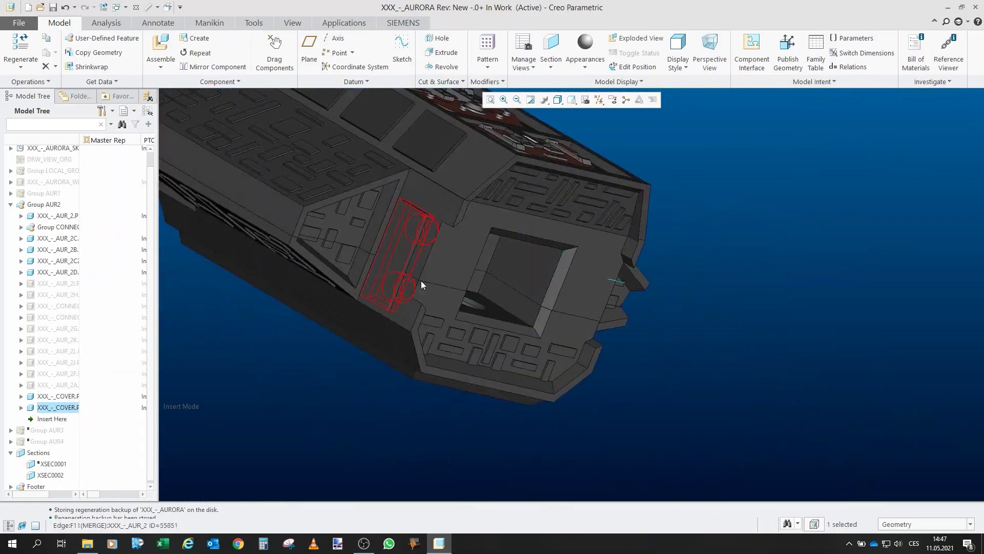
{"action": "left_click_drag", "start_coordinate": [420, 281], "coordinate": [445, 145]}
{"action": "scroll", "coordinate": [472, 272], "scroll_direction": "up", "scroll_amount": 3}
{"action": "left_click", "coordinate": [663, 396]}
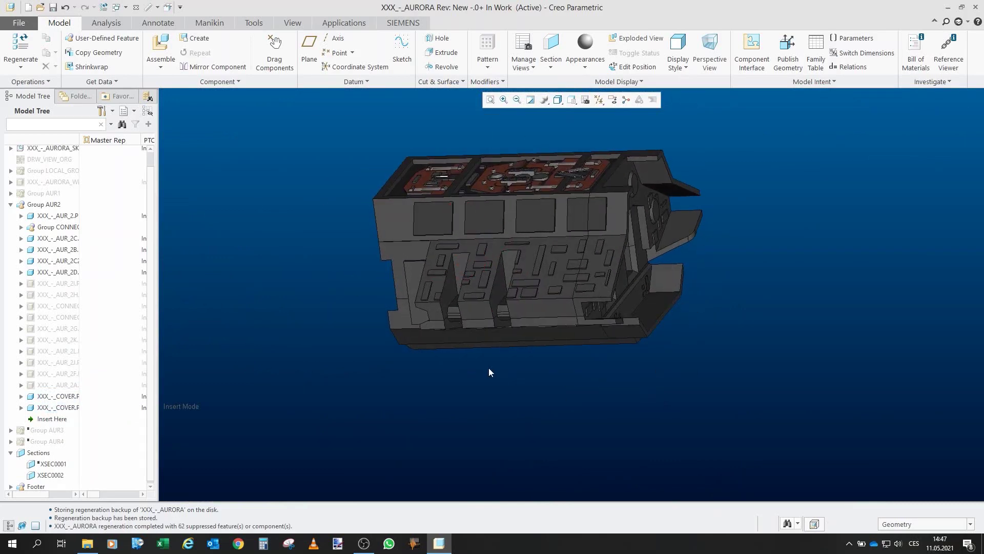
Step: Show only the XXX_-_AUR_2I part with all other Group AUR2 components hidden, and inspect its holes and recesses
{"action": "left_click_drag", "start_coordinate": [488, 367], "coordinate": [582, 409]}
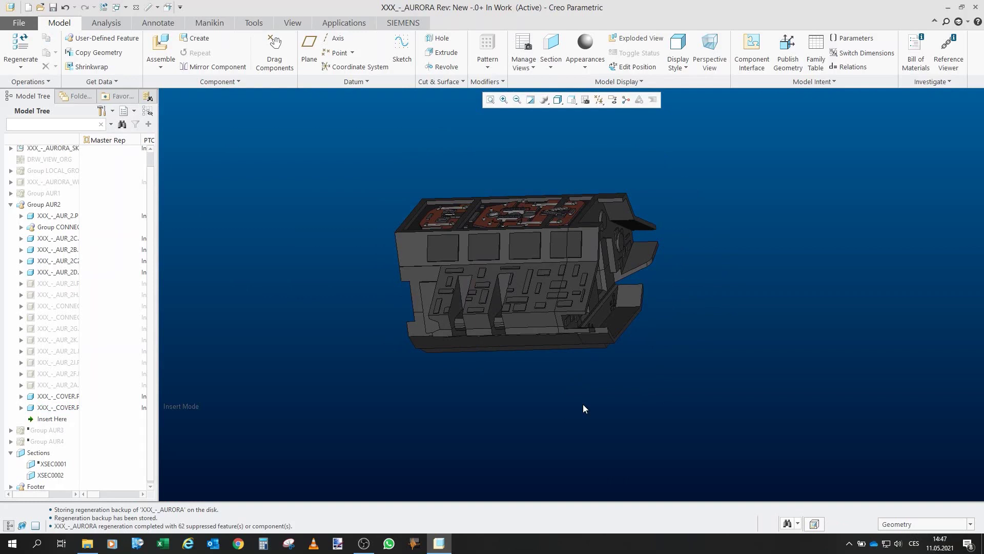
{"action": "mouse_move", "coordinate": [467, 391]}
{"action": "left_mouse_down"}
{"action": "mouse_move", "coordinate": [369, 345]}
{"action": "mouse_move", "coordinate": [416, 351]}
{"action": "left_mouse_up"}
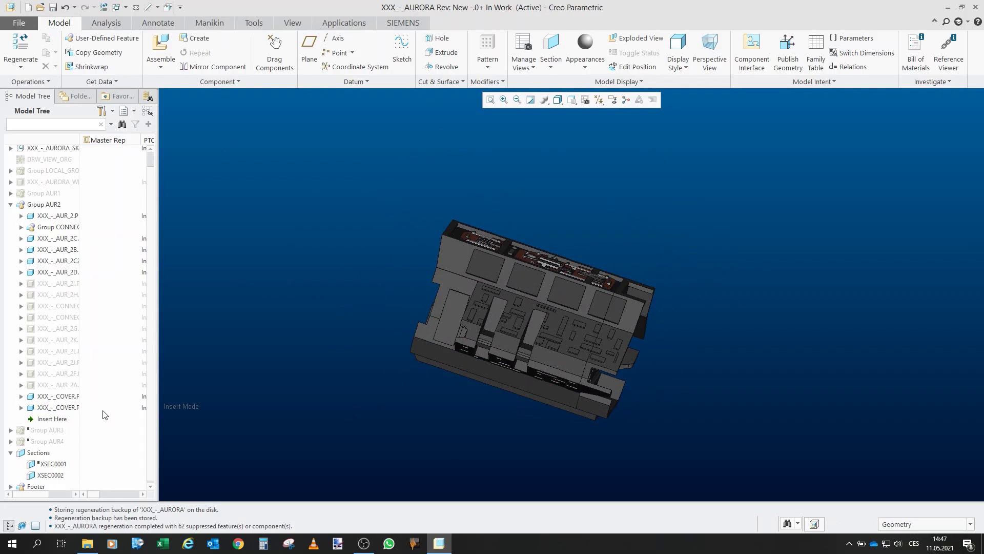
{"action": "left_click_drag", "start_coordinate": [446, 301], "coordinate": [480, 245]}
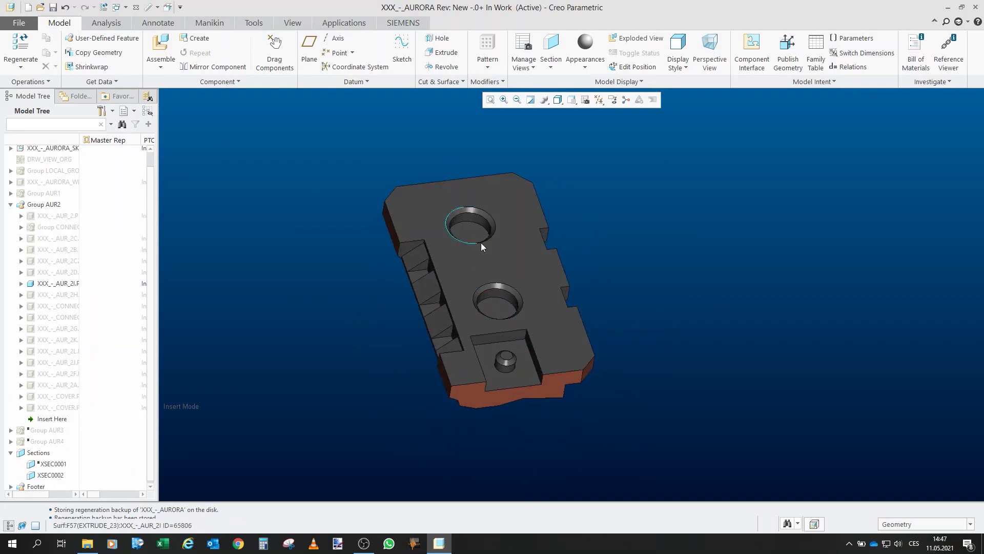
{"action": "left_click_drag", "start_coordinate": [490, 318], "coordinate": [493, 328]}
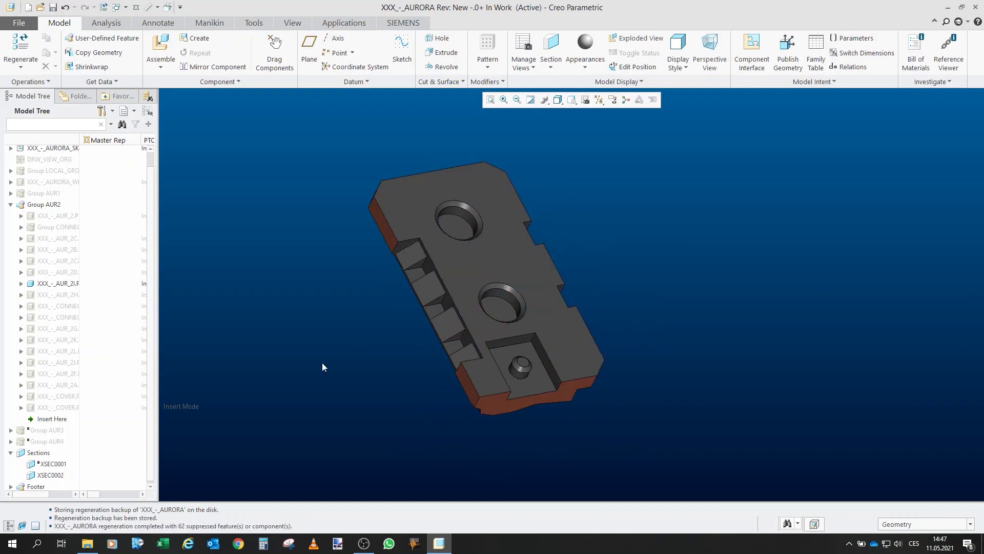
Step: Unhide the two connector parts below XXX_-_AUR_2H in Group AUR2 and inspect them seated in the XXX_-_AUR_2I holes
{"action": "left_click", "coordinate": [56, 306]}
{"action": "left_click", "coordinate": [56, 317], "text": "shift"}
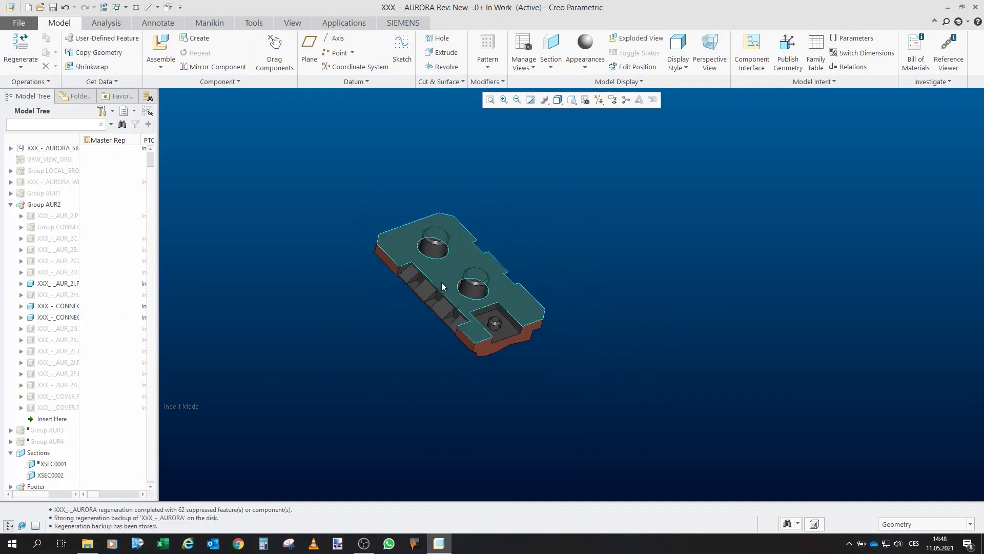
{"action": "left_click_drag", "start_coordinate": [442, 281], "coordinate": [457, 262]}
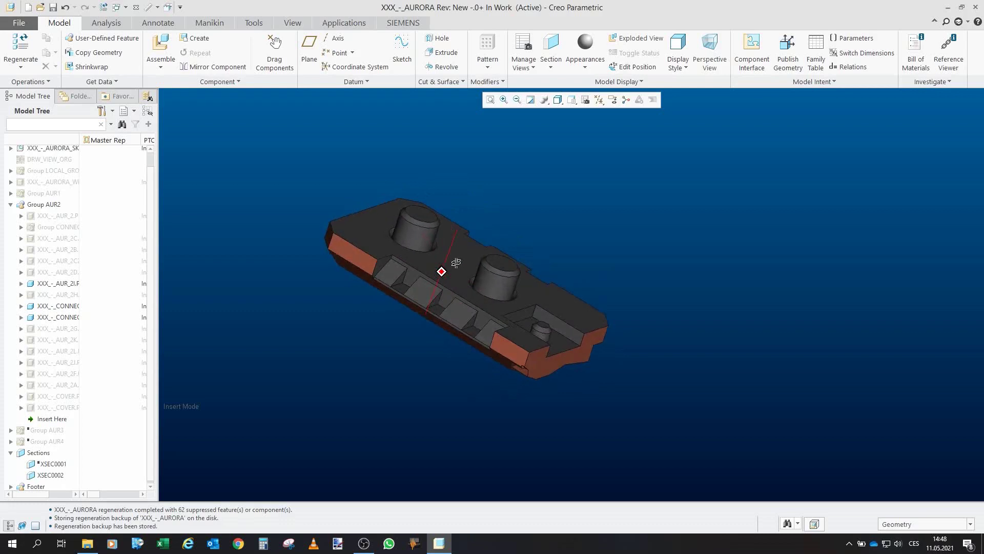
Step: Unhide the XXX_-_AUR_2K and XXX_-_AUR_2L parts and inspect the detailed arm attached to the base
{"action": "left_click", "coordinate": [66, 342]}
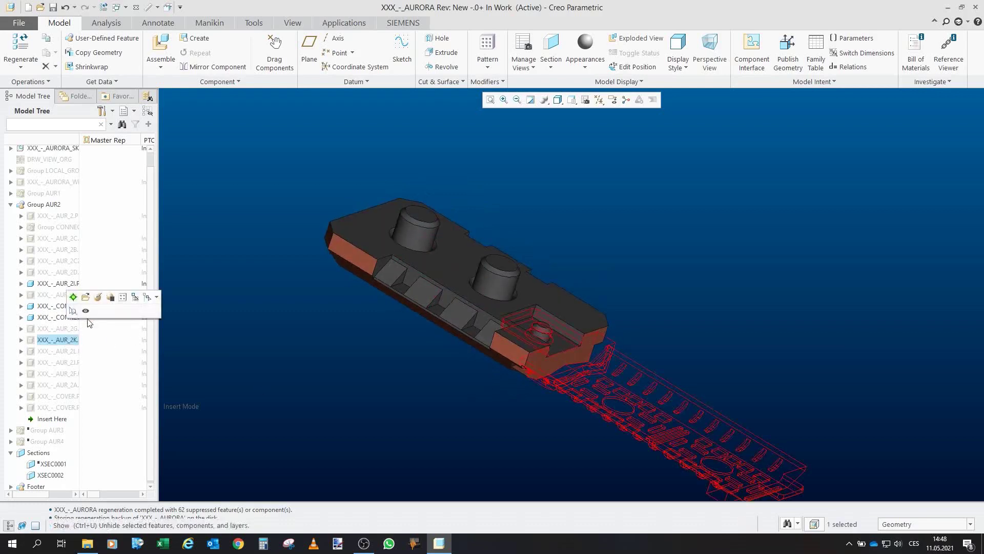
{"action": "left_click_drag", "start_coordinate": [436, 297], "coordinate": [405, 267]}
{"action": "left_click", "coordinate": [54, 352]}
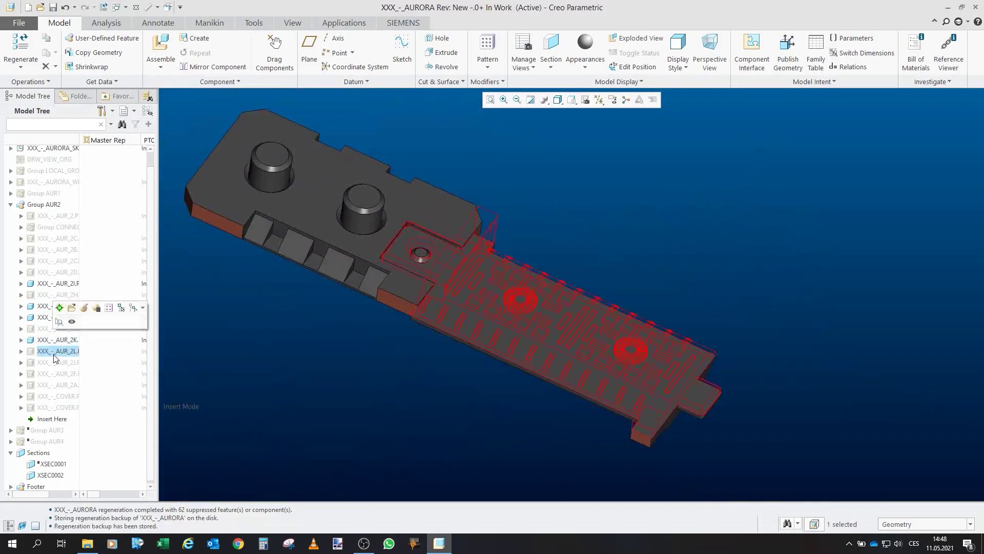
{"action": "scroll", "coordinate": [434, 275], "scroll_direction": "down", "scroll_amount": 3}
{"action": "left_click", "coordinate": [423, 391]}
{"action": "scroll", "coordinate": [435, 268], "scroll_direction": "up", "scroll_amount": 3}
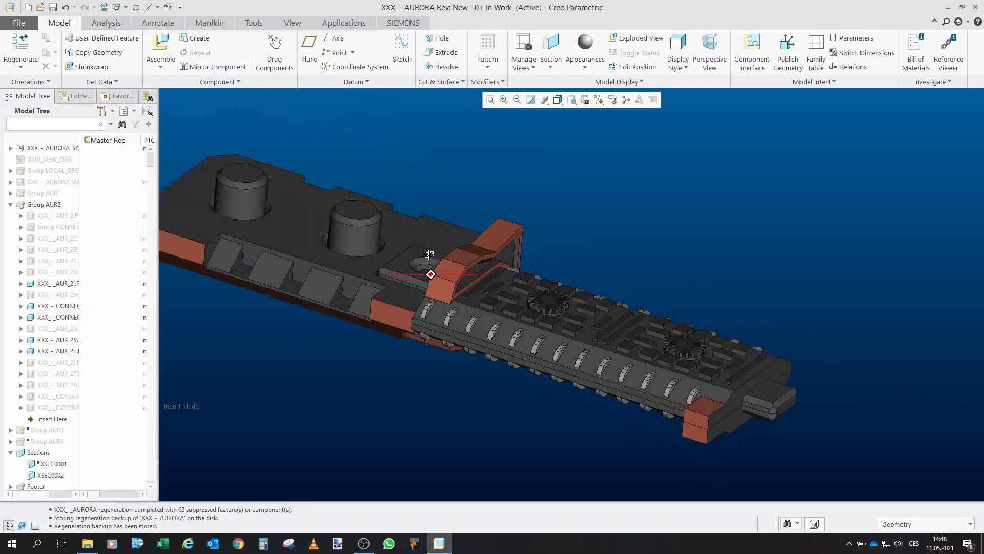
{"action": "left_click_drag", "start_coordinate": [435, 268], "coordinate": [659, 367]}
{"action": "scroll", "coordinate": [730, 361], "scroll_direction": "up", "scroll_amount": 3}
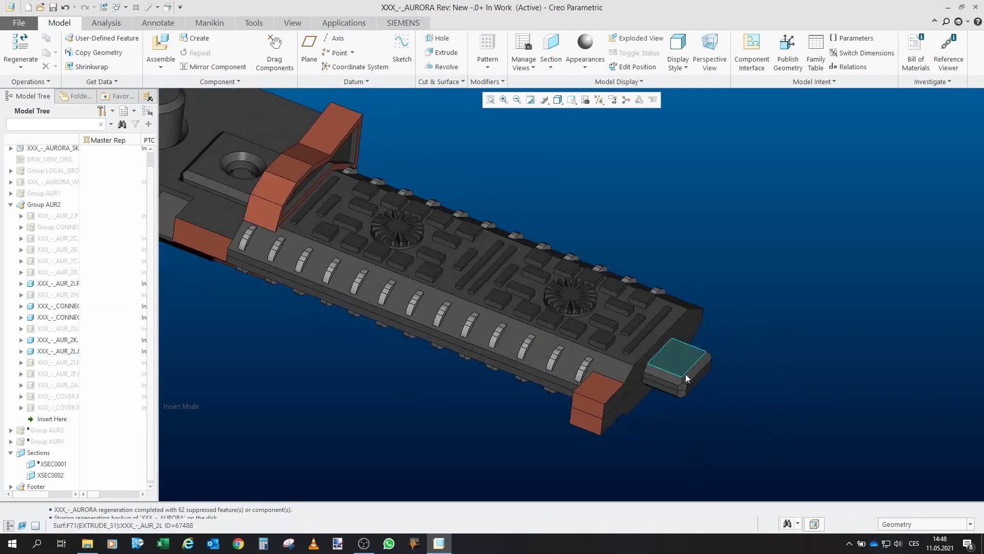
Step: Unhide the XXX_-_AUR_2J part and inspect the orange head with spikes at the end of the arm
{"action": "scroll", "coordinate": [685, 373], "scroll_direction": "down", "scroll_amount": 4}
{"action": "left_click", "coordinate": [60, 365]}
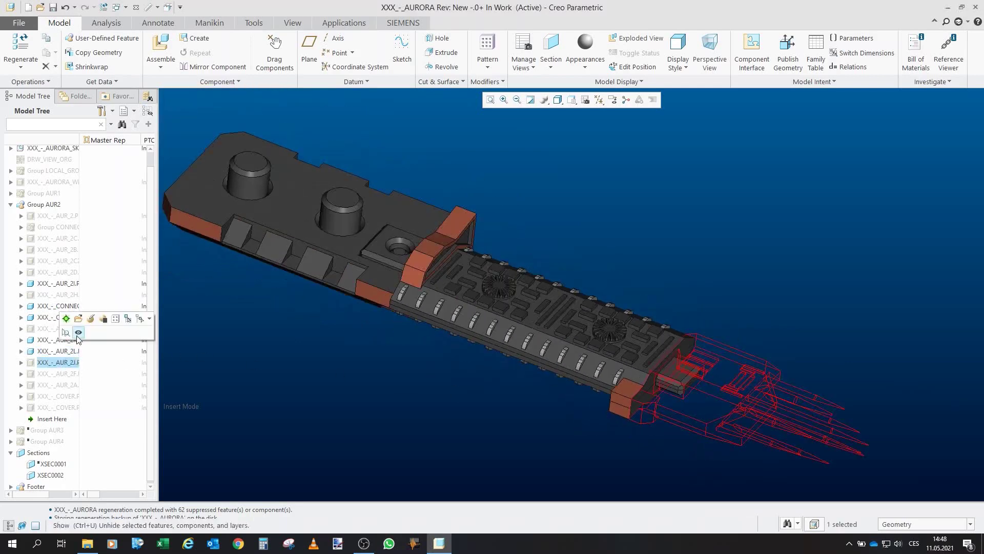
{"action": "left_click", "coordinate": [88, 339]}
{"action": "left_click", "coordinate": [455, 413]}
{"action": "scroll", "coordinate": [687, 390], "scroll_direction": "up", "scroll_amount": 4}
{"action": "scroll", "coordinate": [687, 390], "scroll_direction": "down", "scroll_amount": 4}
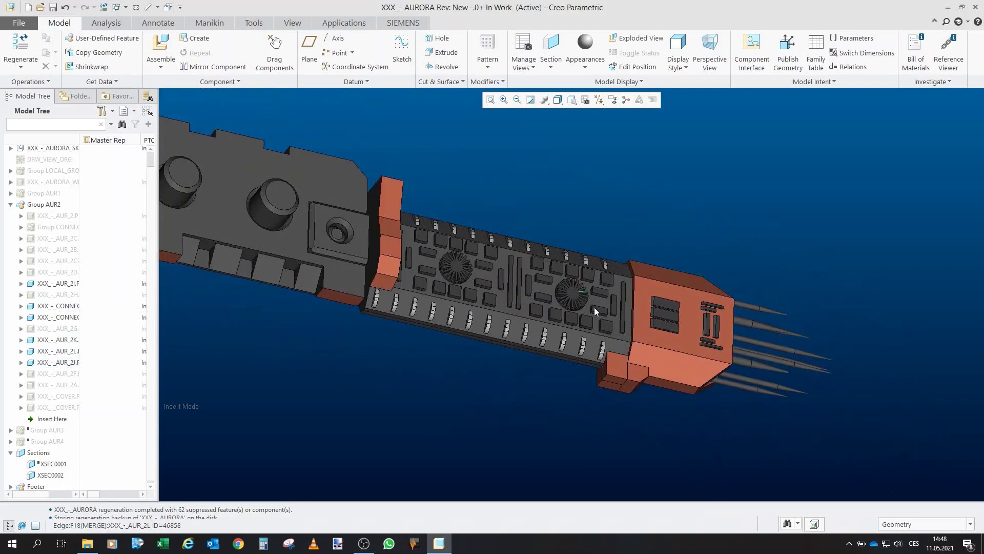
{"action": "scroll", "coordinate": [615, 306], "scroll_direction": "down", "scroll_amount": 3}
{"action": "scroll", "coordinate": [410, 307], "scroll_direction": "up", "scroll_amount": 3}
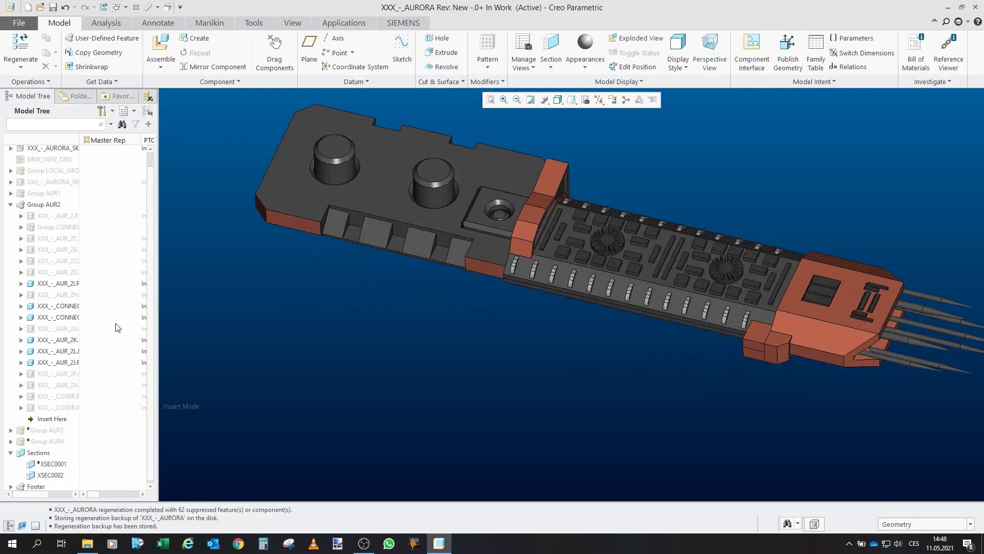
Step: Unhide the XXX_-_AUR_2H part and inspect the dark housing covering the connectors
{"action": "left_click", "coordinate": [75, 297]}
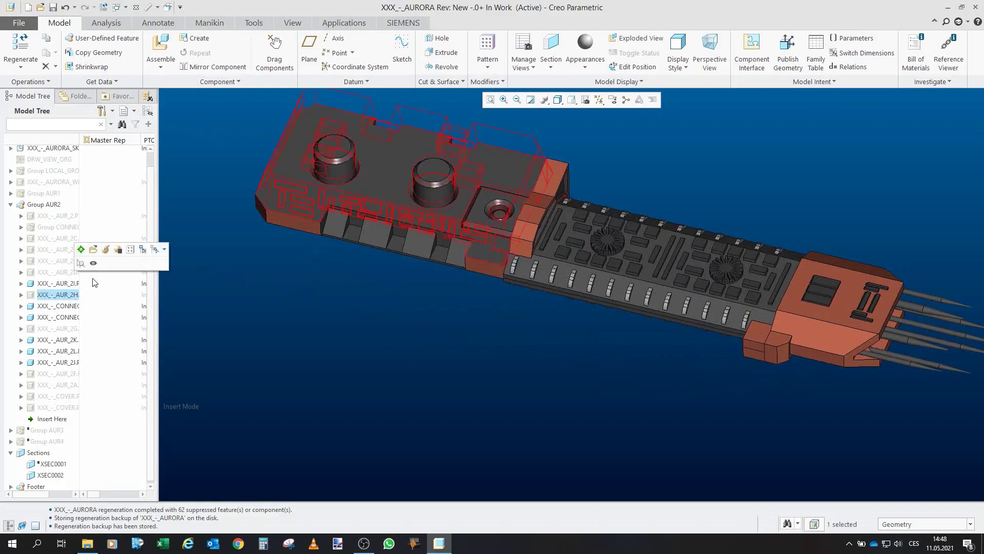
{"action": "left_click", "coordinate": [93, 264]}
{"action": "scroll", "coordinate": [395, 362], "scroll_direction": "down", "scroll_amount": 2}
{"action": "scroll", "coordinate": [401, 348], "scroll_direction": "up", "scroll_amount": 2}
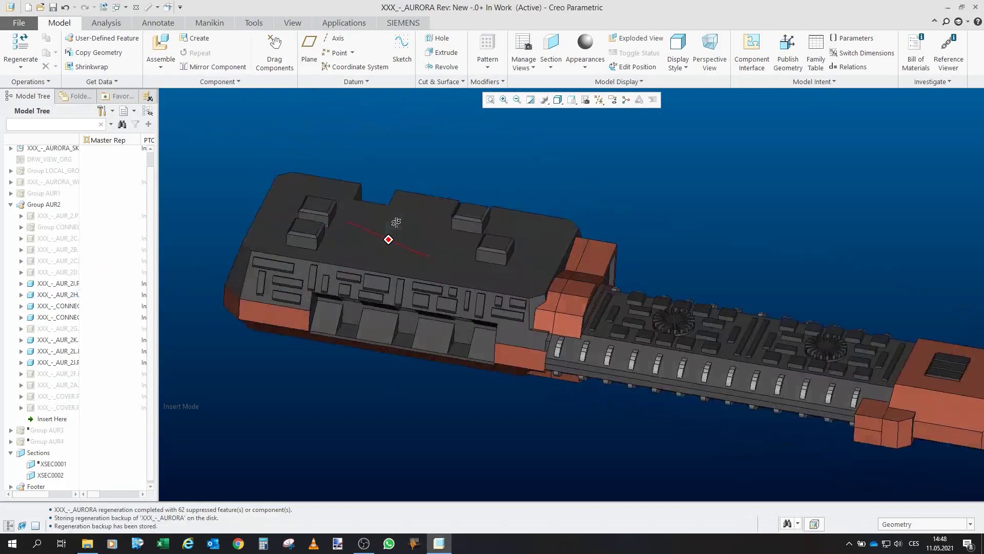
{"action": "mouse_move", "coordinate": [401, 348]}
{"action": "left_mouse_down"}
{"action": "mouse_move", "coordinate": [408, 337]}
{"action": "mouse_move", "coordinate": [390, 288]}
{"action": "left_mouse_up"}
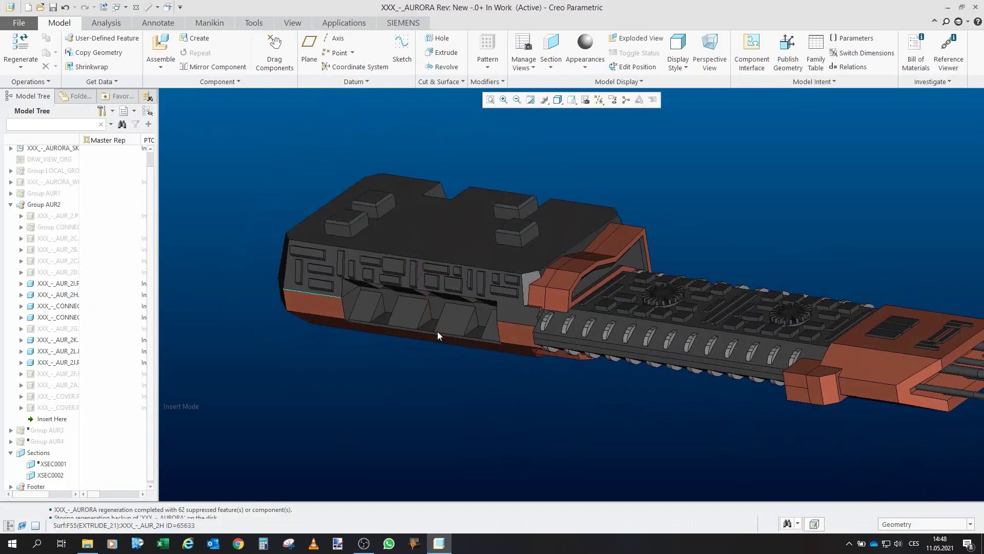
{"action": "left_click_drag", "start_coordinate": [392, 244], "coordinate": [395, 242]}
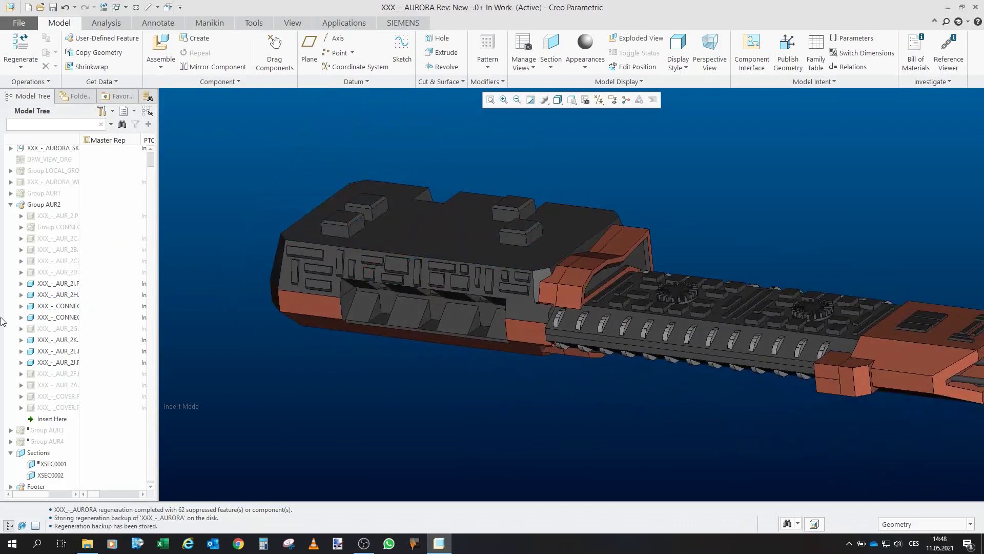
Step: Unhide the XXX_-_AUR_2G part and inspect the orange side box on the housing
{"action": "left_click", "coordinate": [68, 333]}
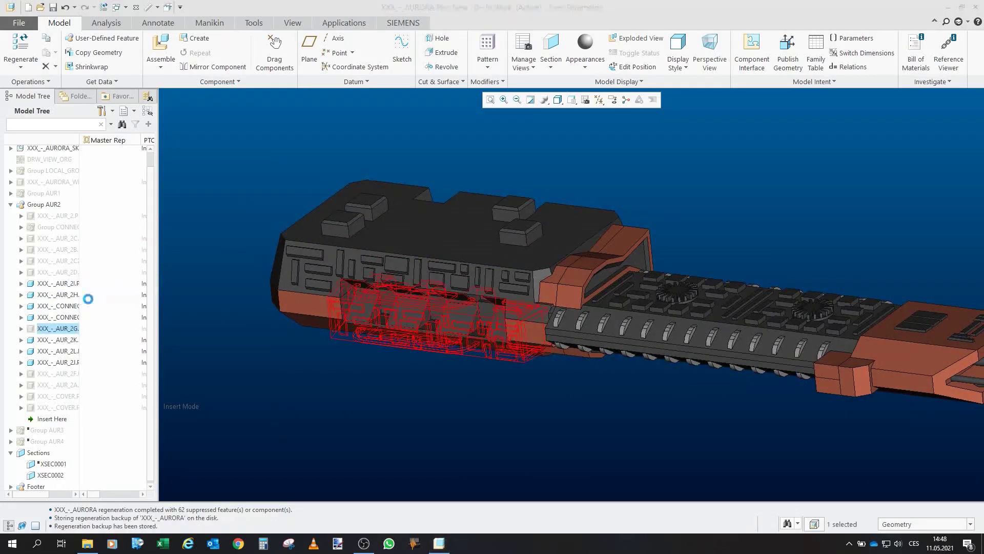
{"action": "left_click_drag", "start_coordinate": [359, 256], "coordinate": [385, 402]}
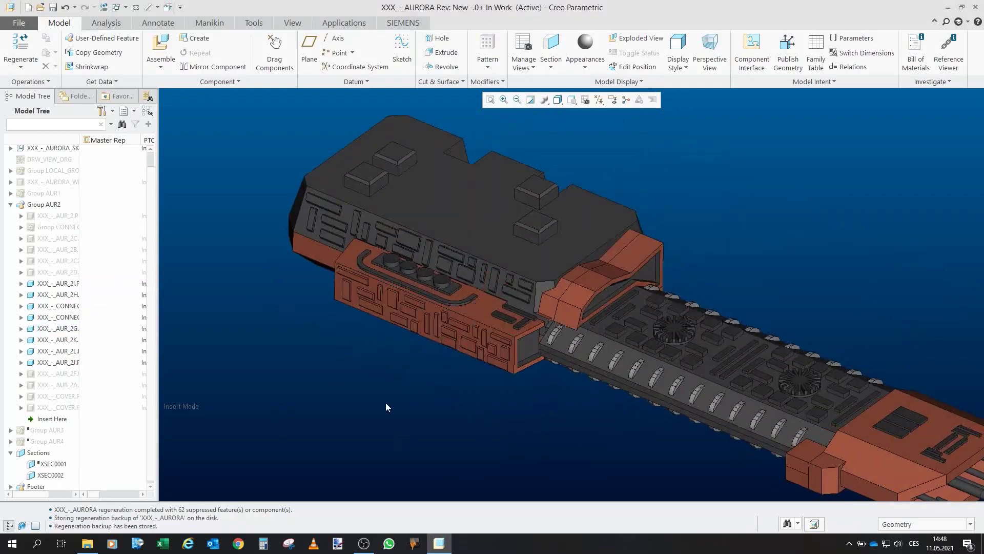
{"action": "scroll", "coordinate": [334, 378], "scroll_direction": "up", "scroll_amount": 2}
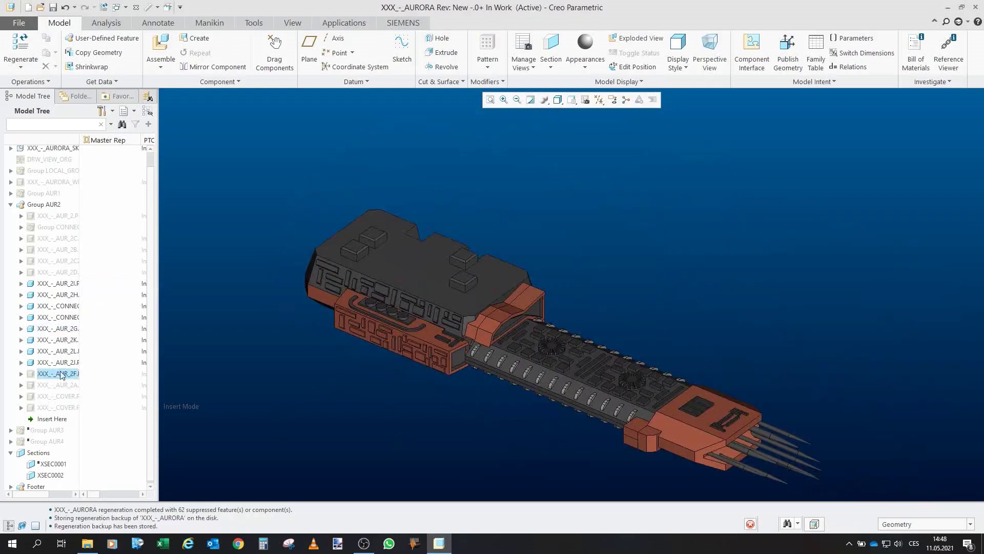
Step: Unhide the XXX_-_AUR_2F part and inspect the orange detail plate and the opposite side of the housing
{"action": "left_click", "coordinate": [105, 338]}
{"action": "scroll", "coordinate": [407, 225], "scroll_direction": "down", "scroll_amount": 2}
{"action": "mouse_move", "coordinate": [404, 366]}
{"action": "left_mouse_down"}
{"action": "mouse_move", "coordinate": [407, 226]}
{"action": "mouse_move", "coordinate": [328, 229]}
{"action": "mouse_move", "coordinate": [409, 375]}
{"action": "mouse_move", "coordinate": [492, 294]}
{"action": "mouse_move", "coordinate": [414, 246]}
{"action": "mouse_move", "coordinate": [465, 273]}
{"action": "left_mouse_up"}
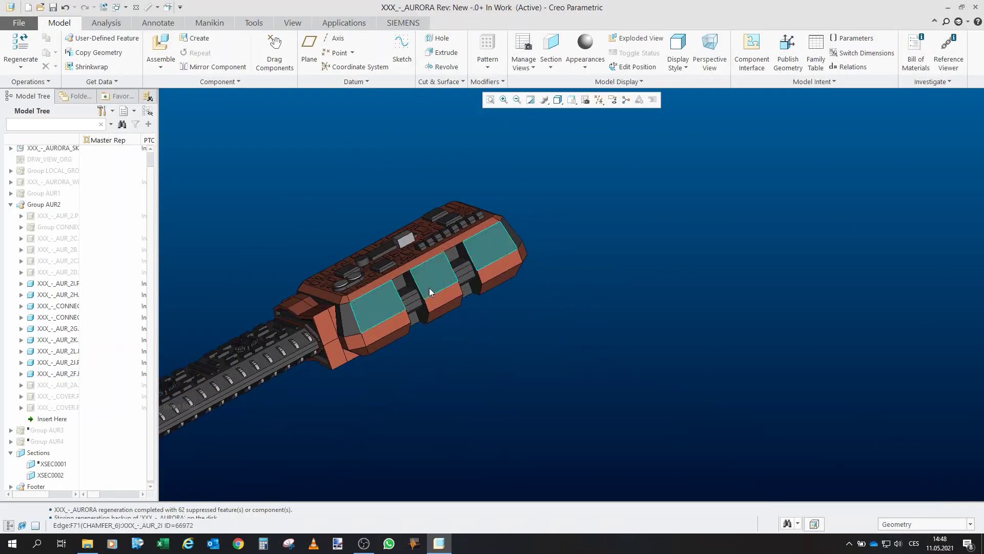
{"action": "left_click_drag", "start_coordinate": [426, 303], "coordinate": [158, 379]}
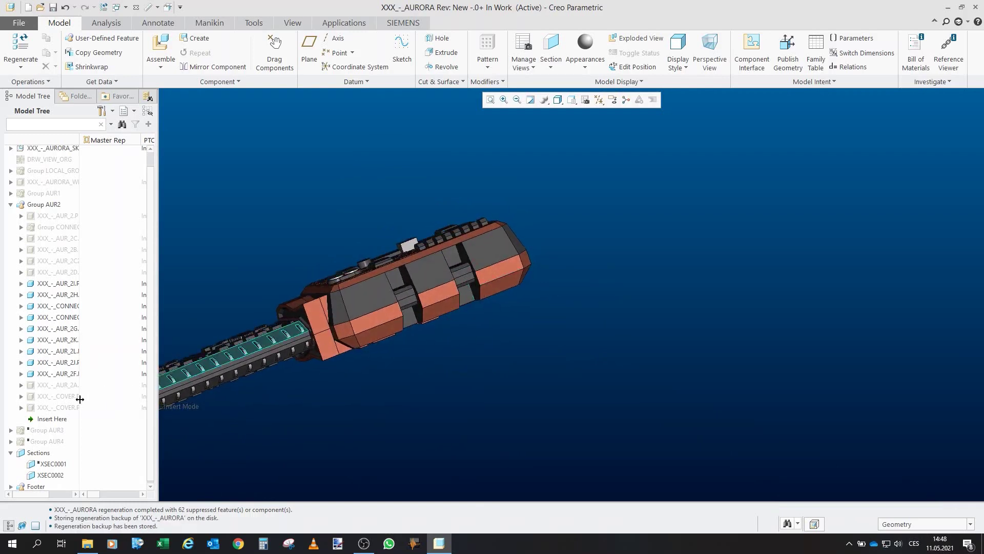
Step: Unhide the XXX_-_AUR_2A part and inspect the two orange struts projecting from the housing
{"action": "left_click", "coordinate": [59, 385]}
{"action": "left_click", "coordinate": [83, 342]}
{"action": "left_click_drag", "start_coordinate": [450, 370], "coordinate": [431, 306]}
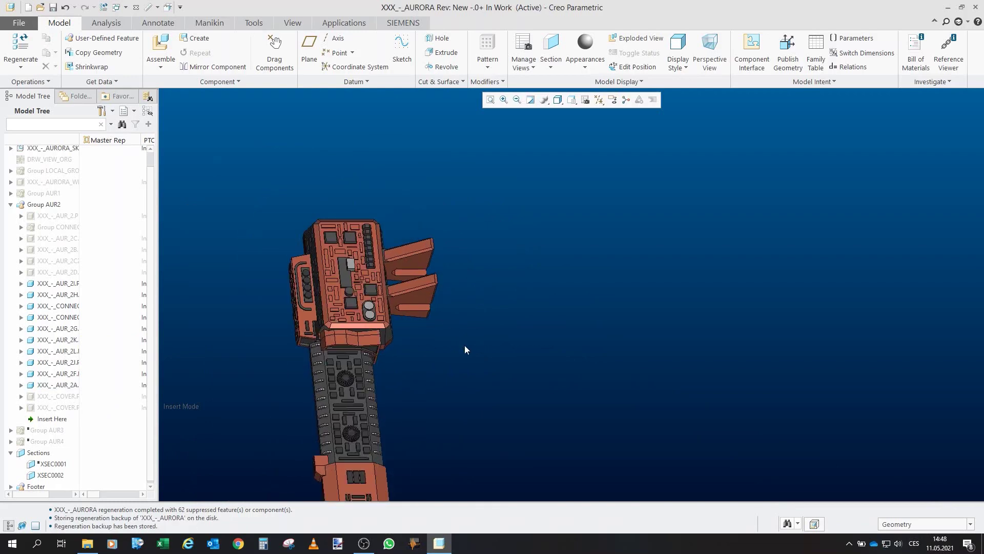
{"action": "left_click_drag", "start_coordinate": [465, 348], "coordinate": [328, 204]}
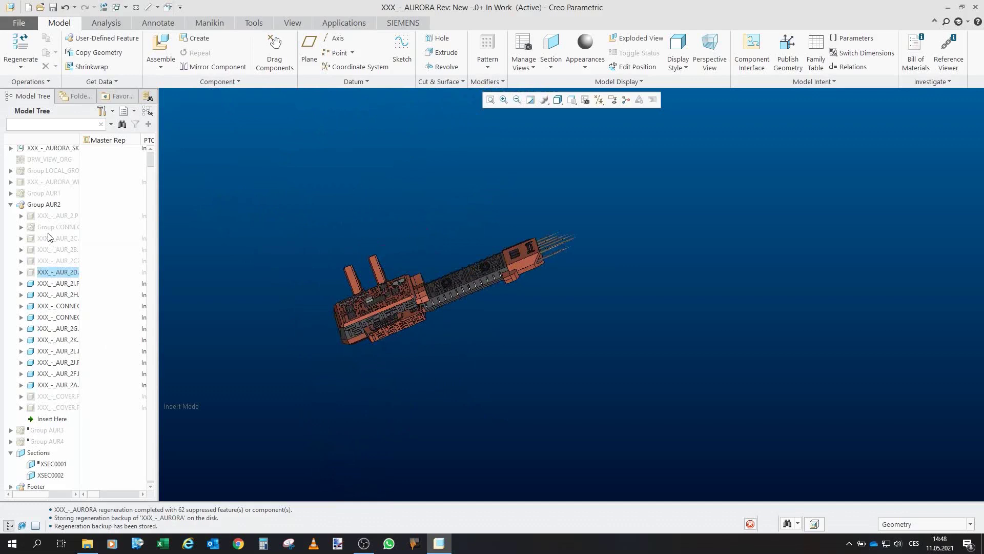
Step: Unhide the Group AUR2 components from XXX_-_AUR_2 through XXX_-_AUR_2D and inspect how the arm joins the main hull
{"action": "left_click", "coordinate": [55, 215], "text": "shift"}
{"action": "left_click", "coordinate": [74, 220]}
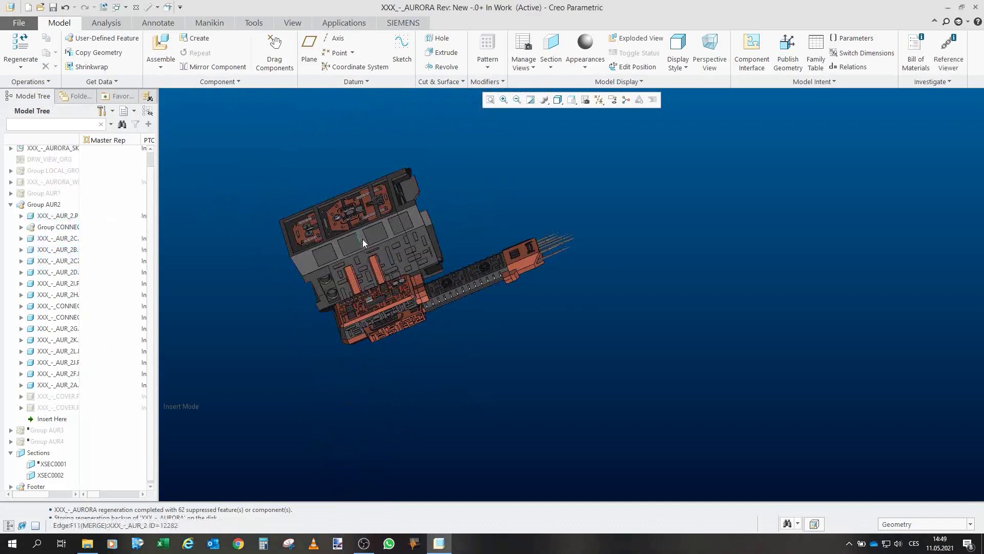
{"action": "scroll", "coordinate": [363, 242], "scroll_direction": "up", "scroll_amount": 3}
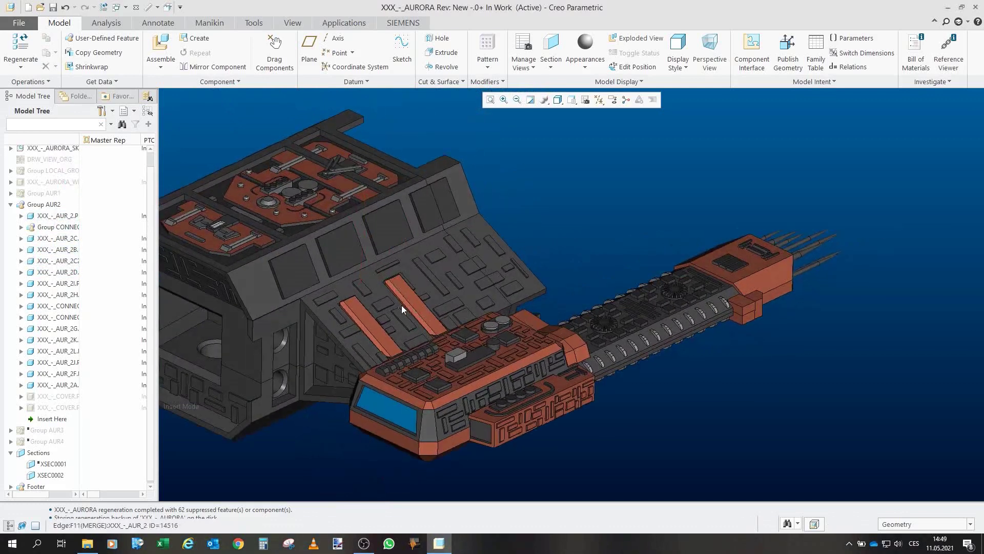
{"action": "left_click_drag", "start_coordinate": [402, 306], "coordinate": [394, 346]}
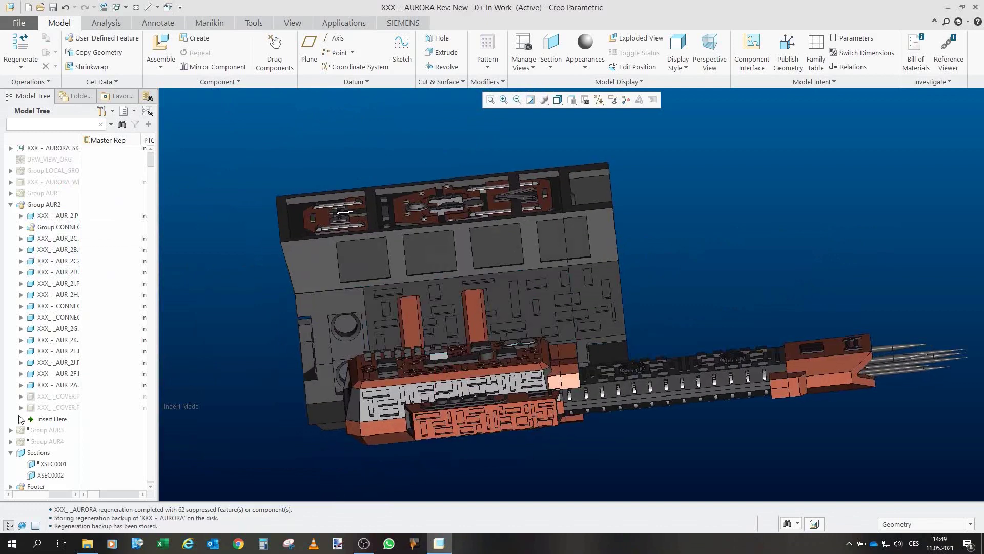
Step: Unhide both cover parts at the end of Group AUR2 and examine the complete group
{"action": "left_click", "coordinate": [58, 400]}
{"action": "left_click", "coordinate": [58, 407], "text": "shift"}
{"action": "left_click", "coordinate": [72, 347]}
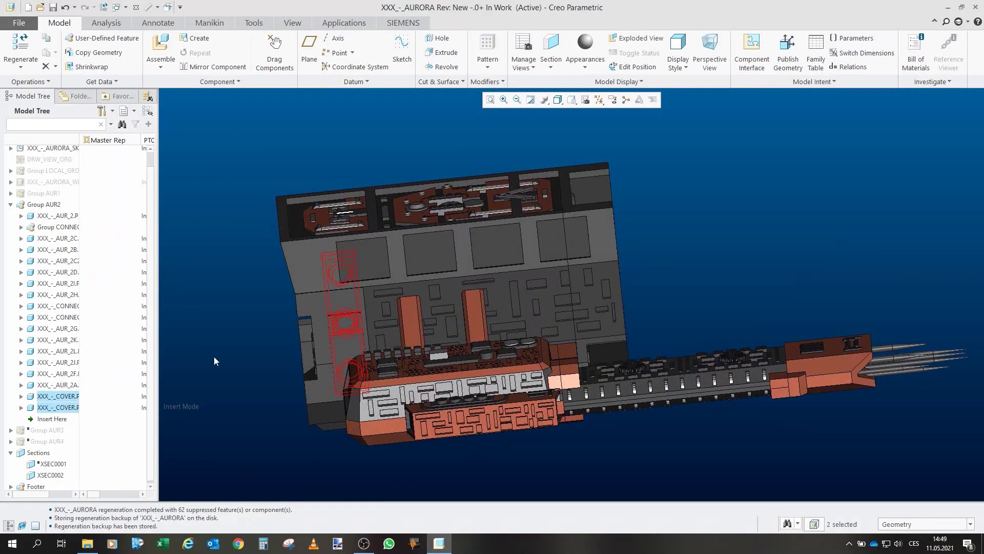
{"action": "scroll", "coordinate": [350, 333], "scroll_direction": "down", "scroll_amount": 3}
{"action": "mouse_move", "coordinate": [350, 333]}
{"action": "left_mouse_down"}
{"action": "mouse_move", "coordinate": [389, 318]}
{"action": "mouse_move", "coordinate": [378, 309]}
{"action": "mouse_move", "coordinate": [446, 285]}
{"action": "mouse_move", "coordinate": [338, 235]}
{"action": "mouse_move", "coordinate": [397, 388]}
{"action": "left_mouse_up"}
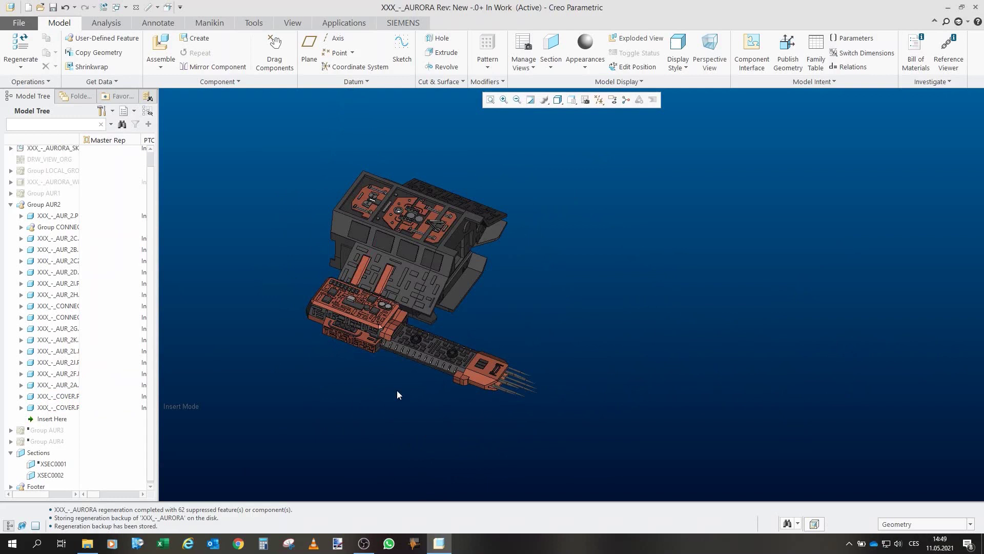